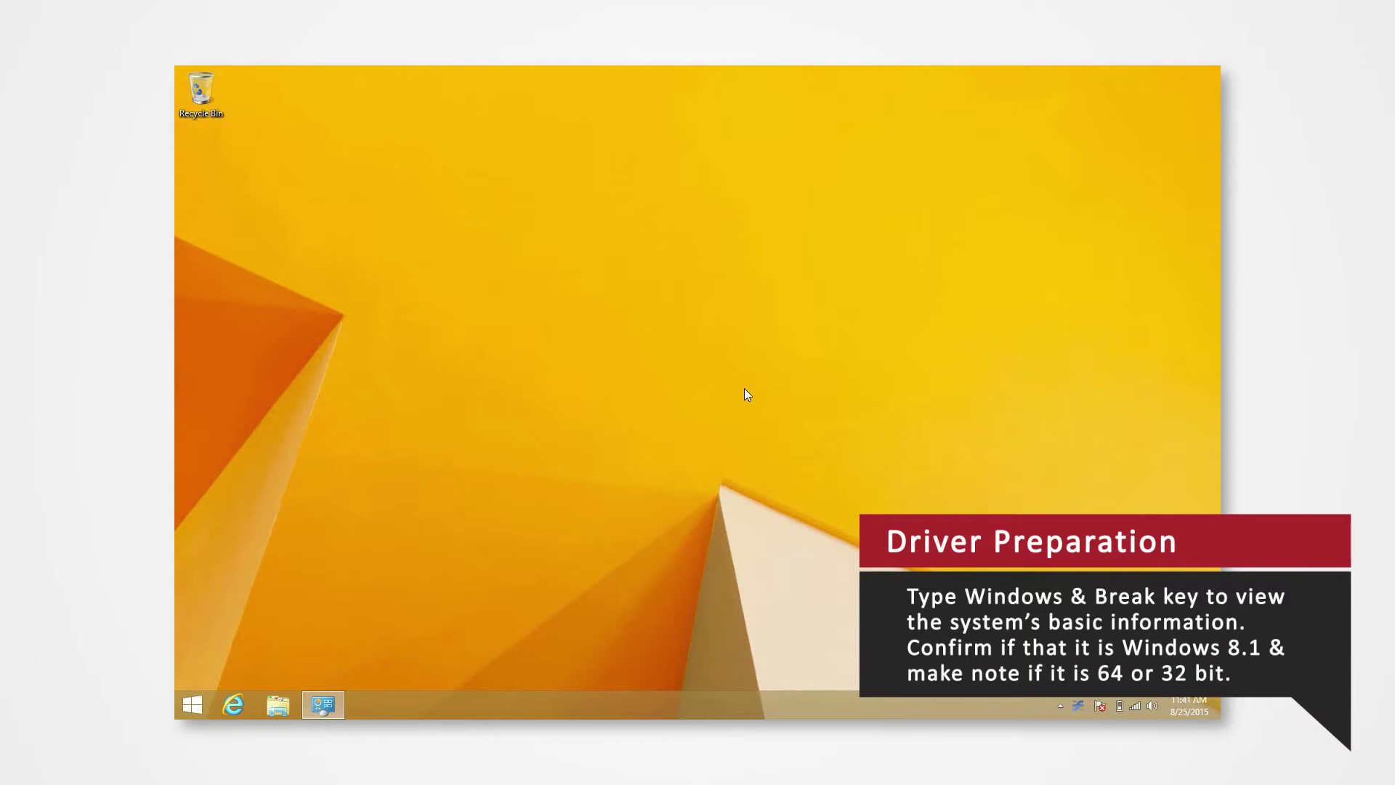
Step: Confirm the PC runs 64-bit Windows 8.1 in System, then minimize the System window
key(super+Pause)
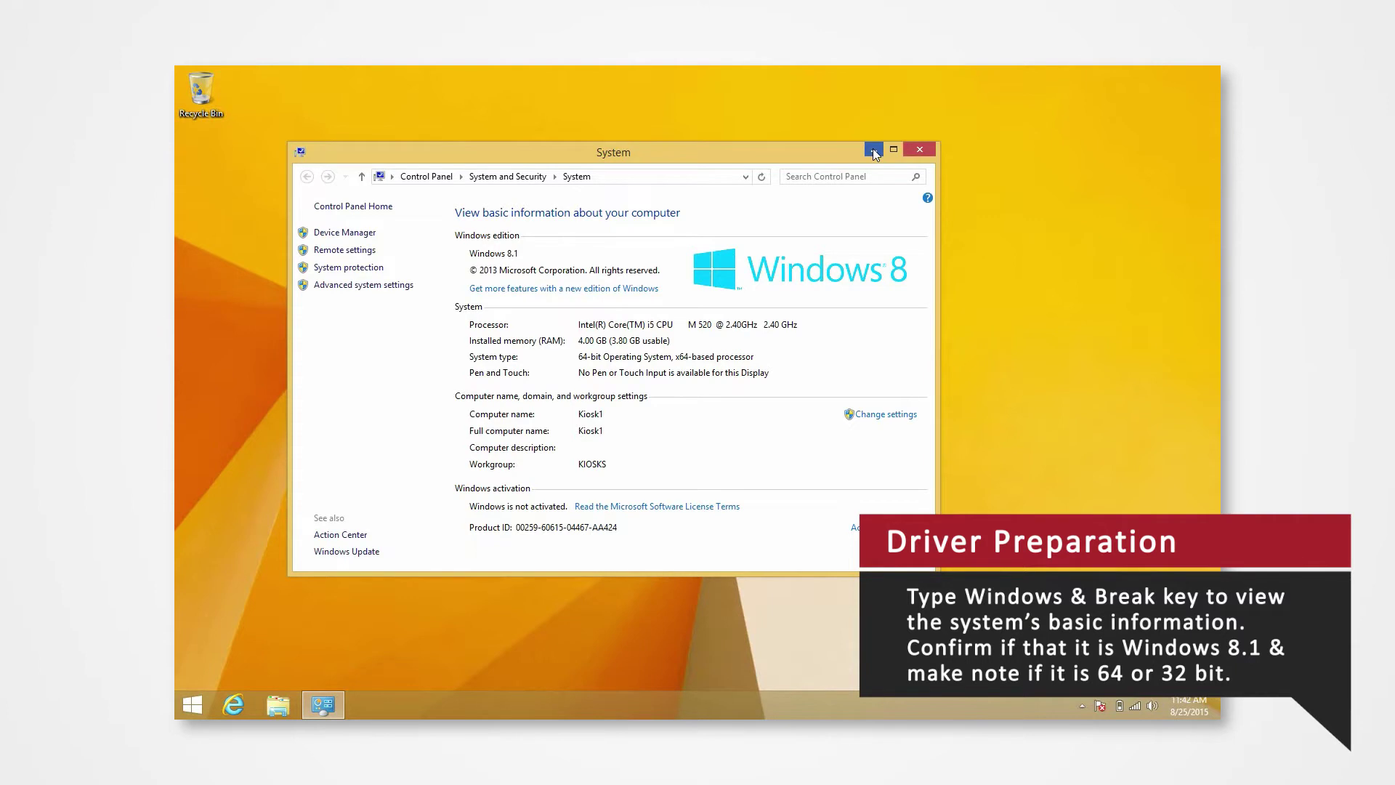
click(873, 149)
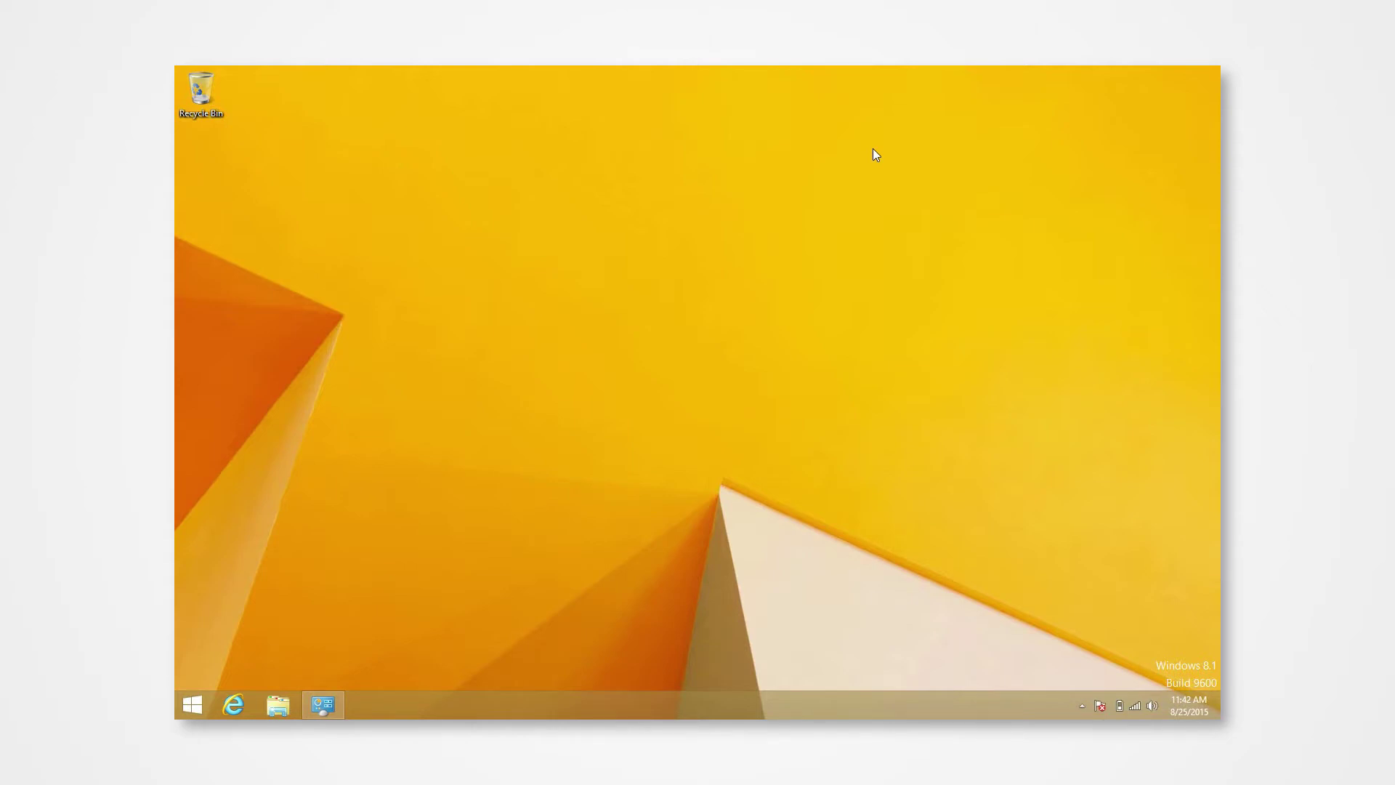
click(234, 711)
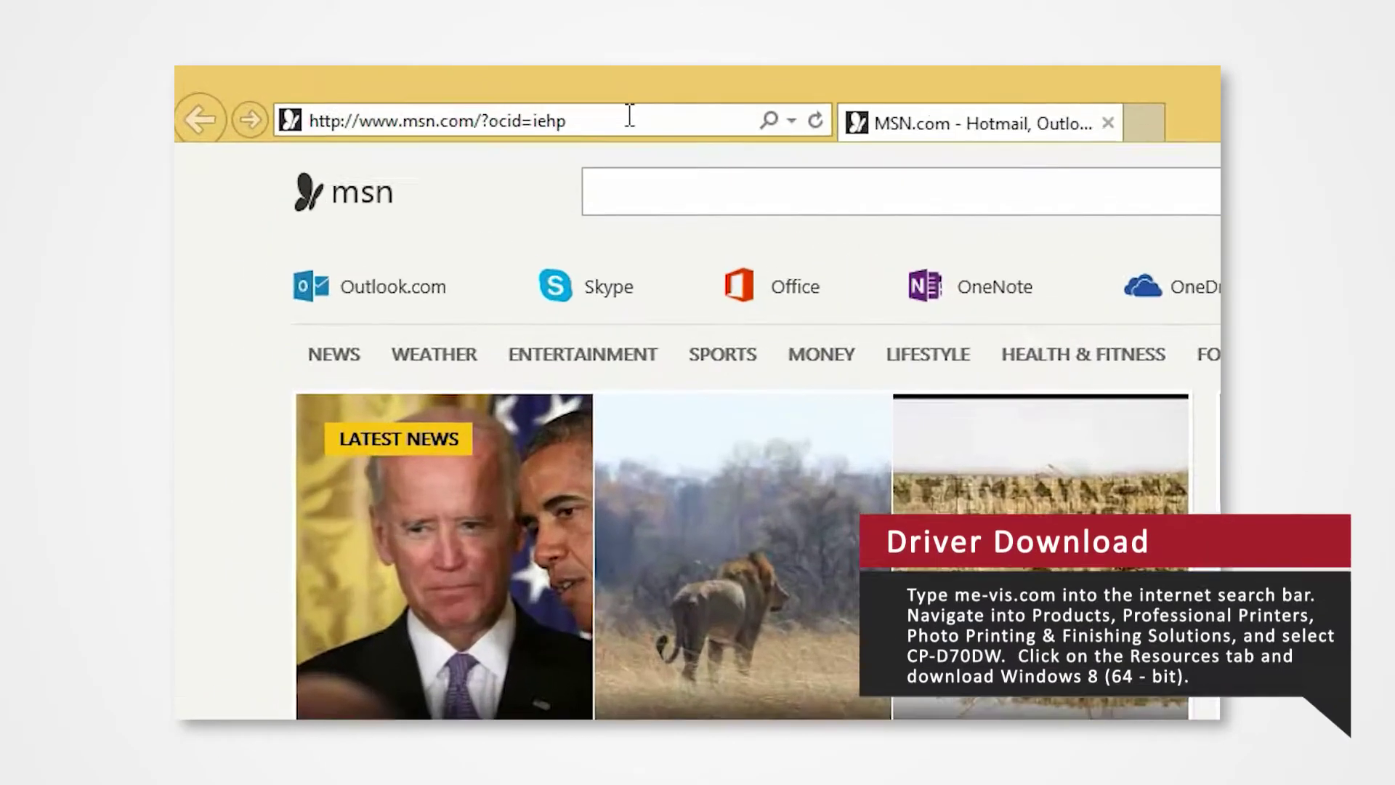
Step: Load the me-vis.com website in Internet Explorer
click(629, 115)
text(me-vis.com)
key(Return)
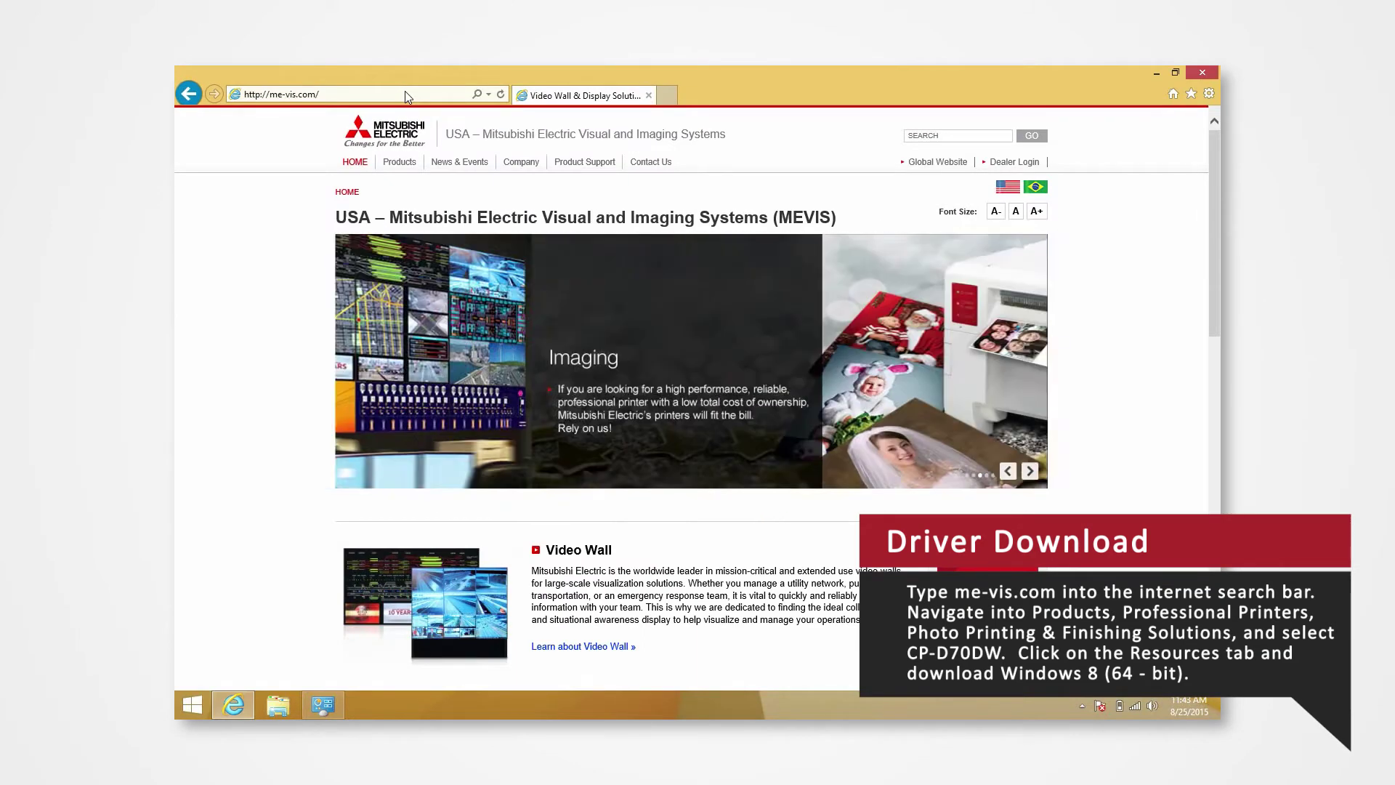
Step: Navigate Professional Printers > Photo Printing and Finishing Solutions to the CP-D70DW product page
mouse_move(403, 169)
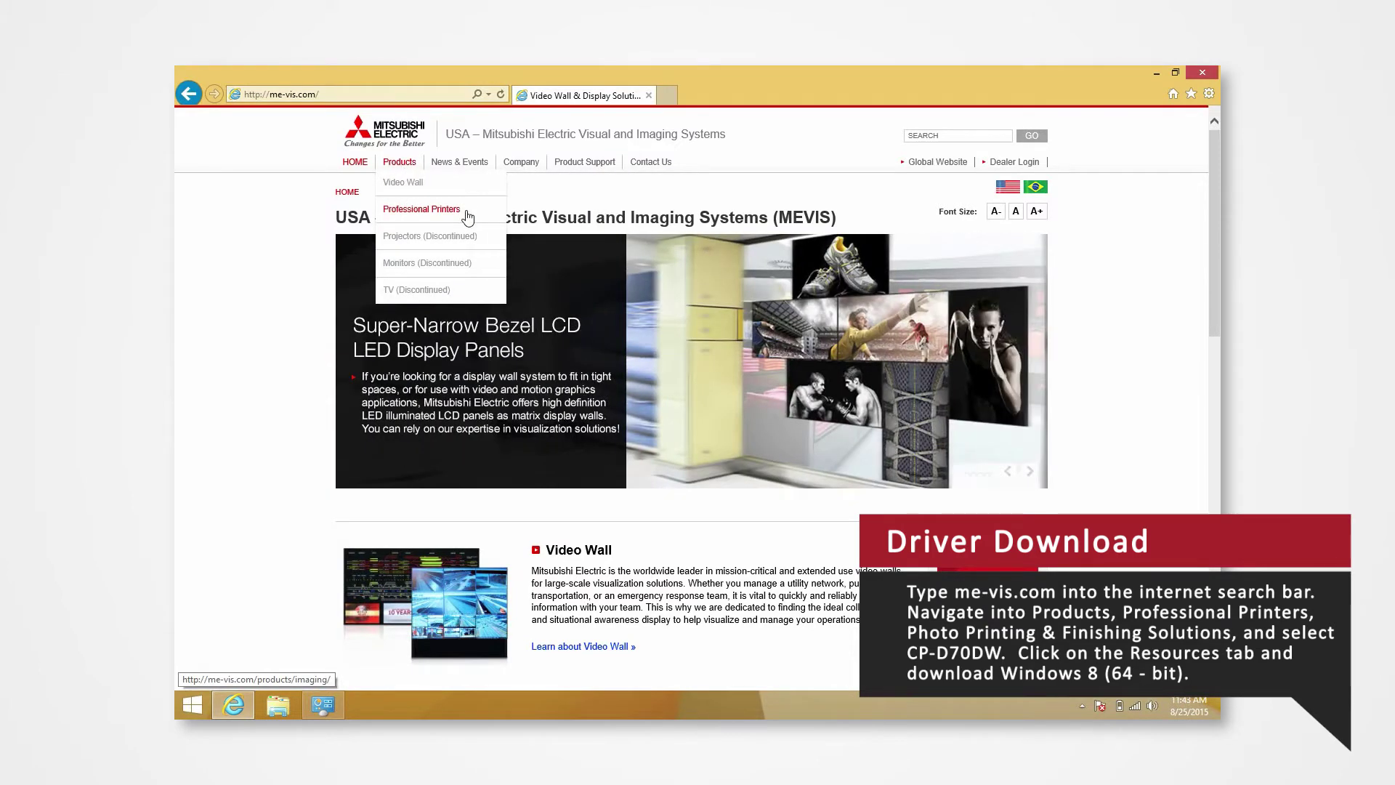
click(466, 215)
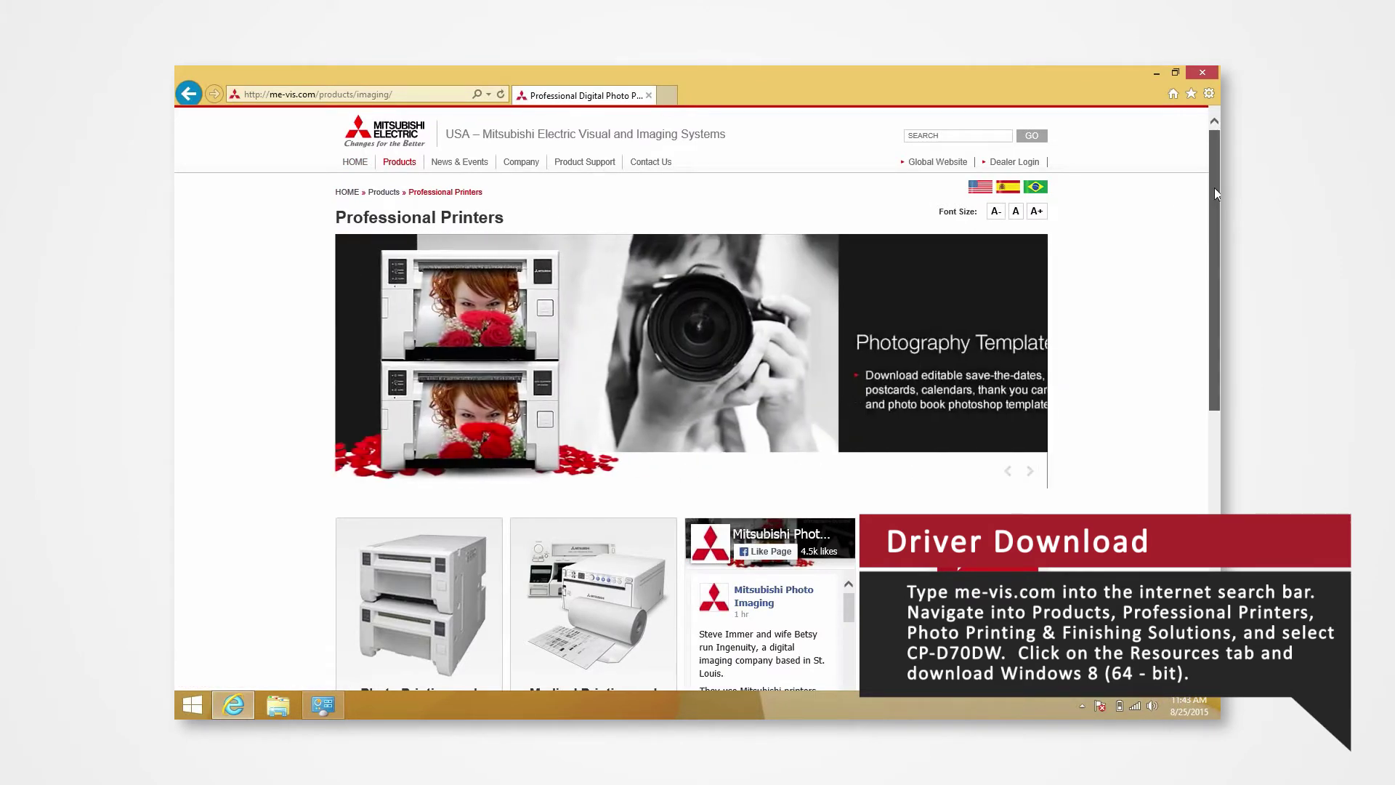
drag(1214, 188, 1213, 351)
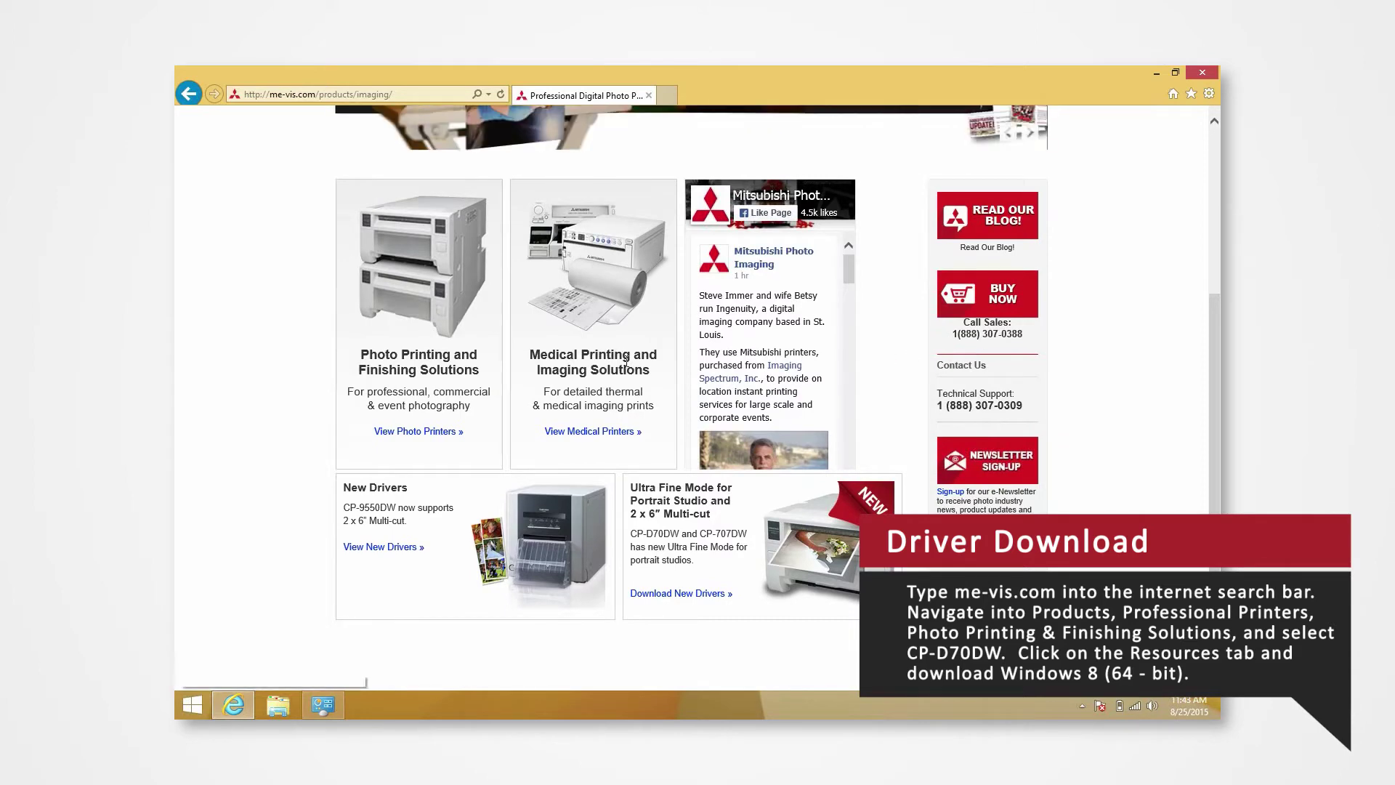
click(450, 281)
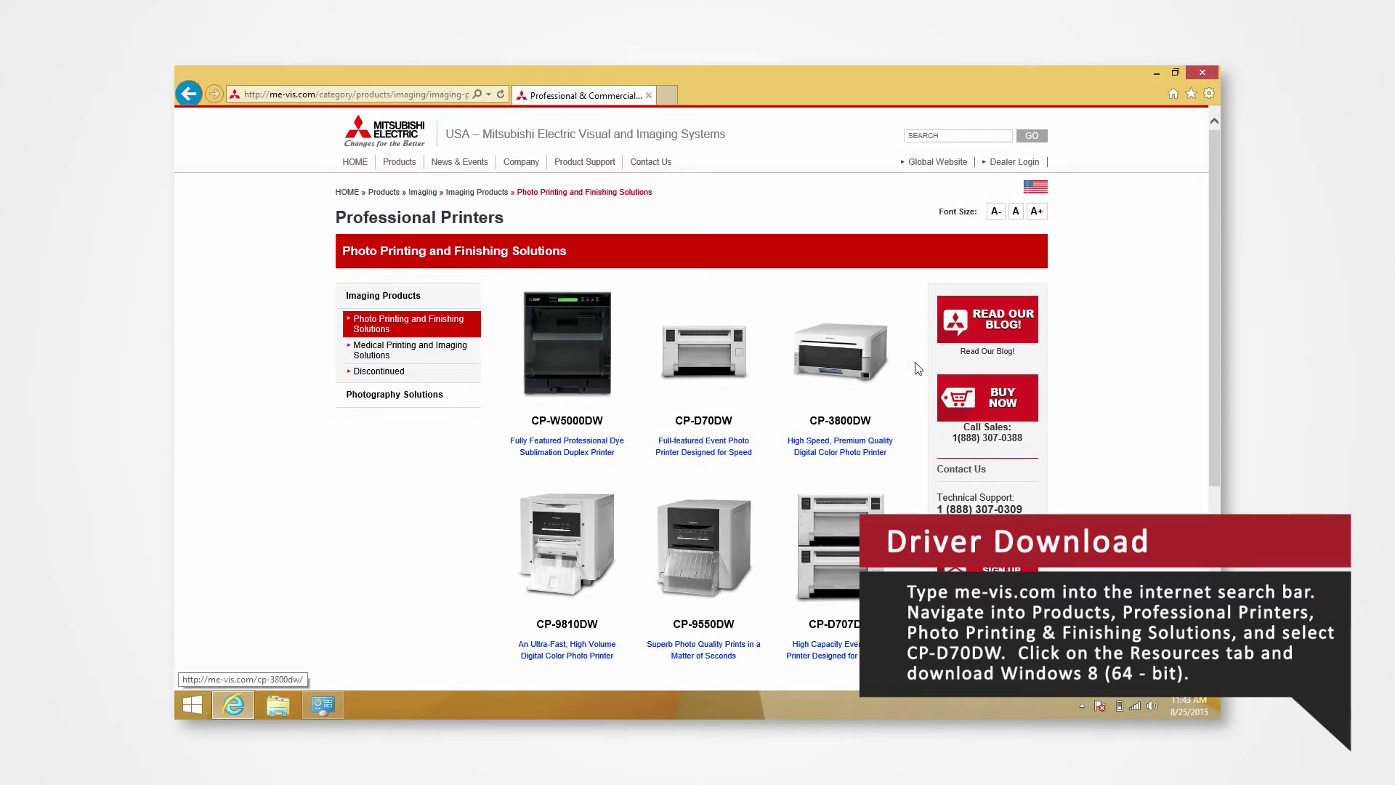
drag(1213, 266, 1211, 304)
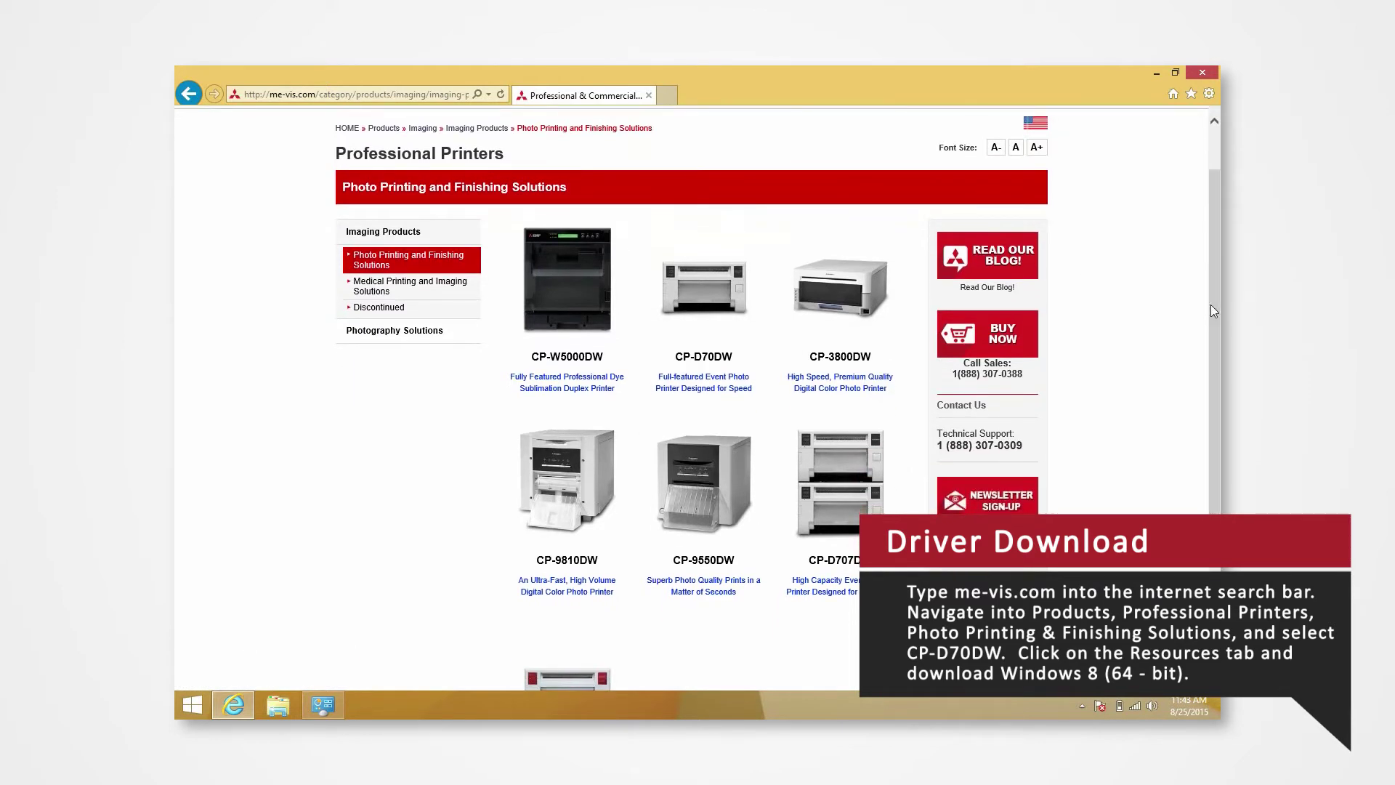
click(732, 308)
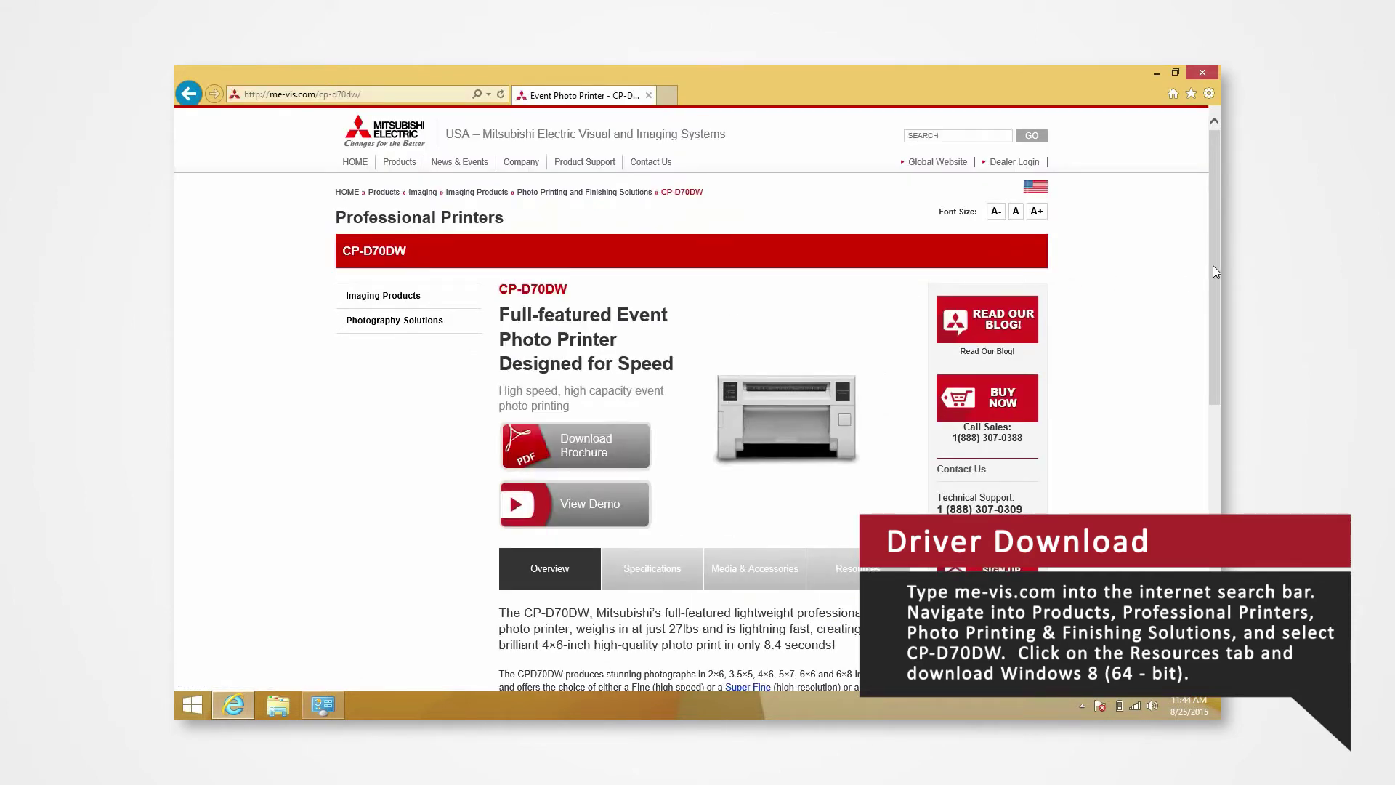
Step: Save the Windows 8 (64-bit) driver zip from Resources to the Desktop, then minimize the browser
drag(1213, 266, 1215, 389)
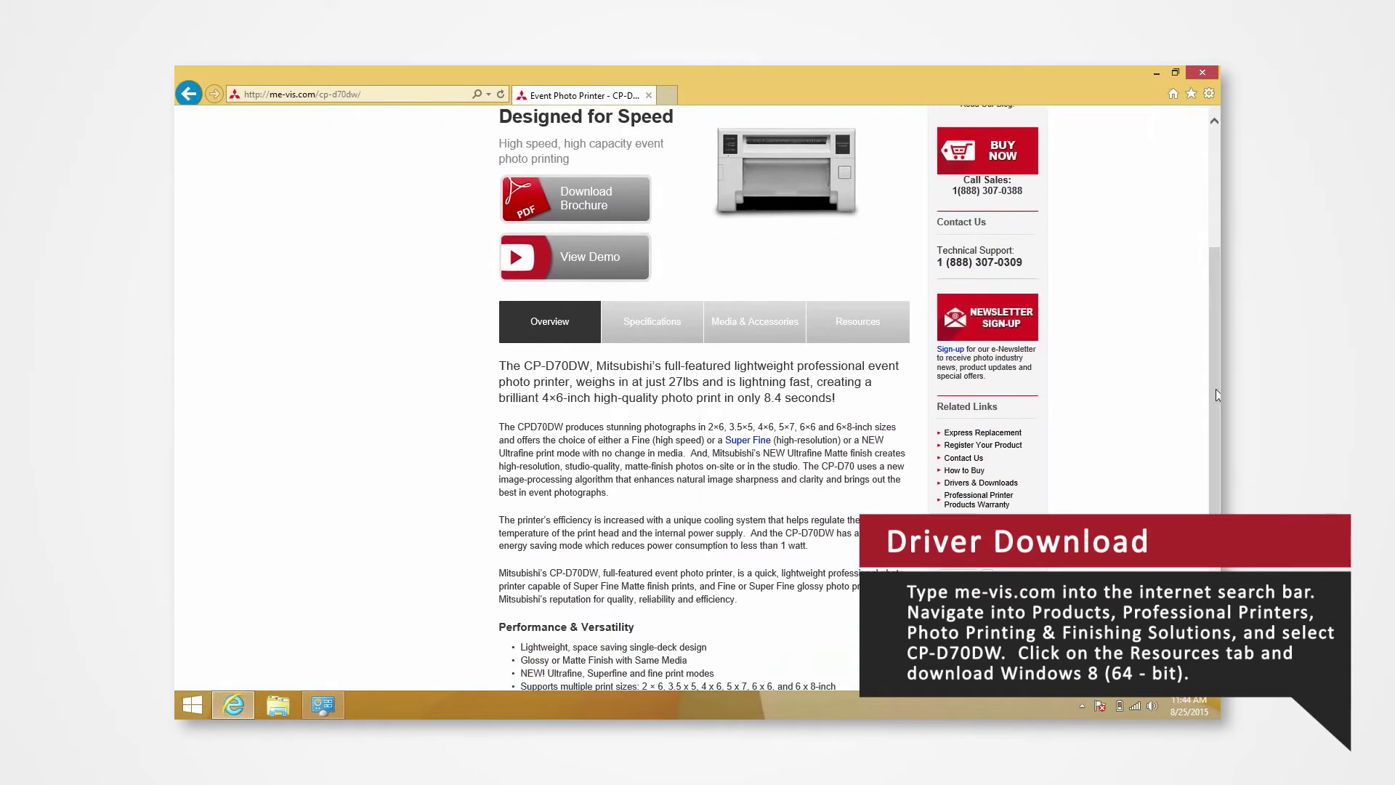
click(895, 330)
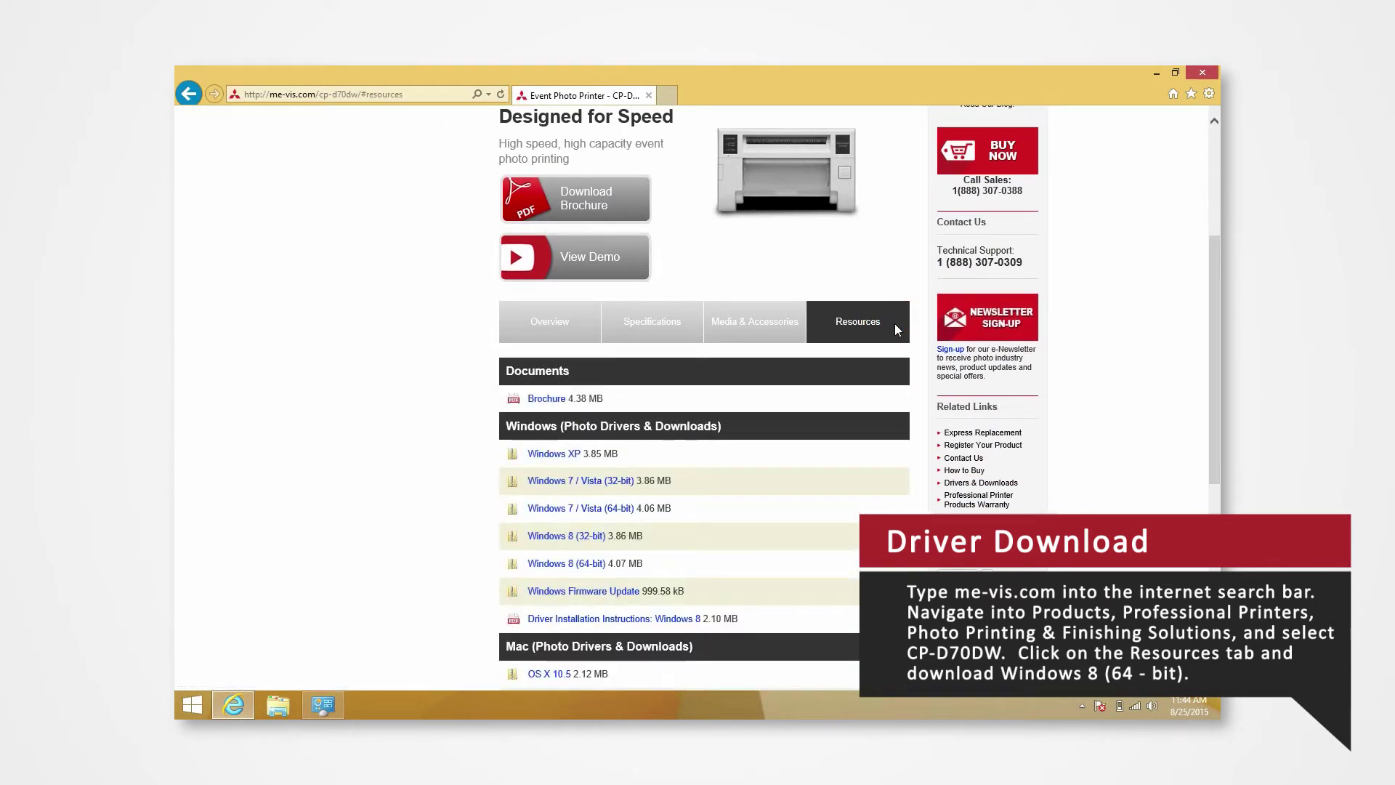
drag(1211, 290, 1211, 346)
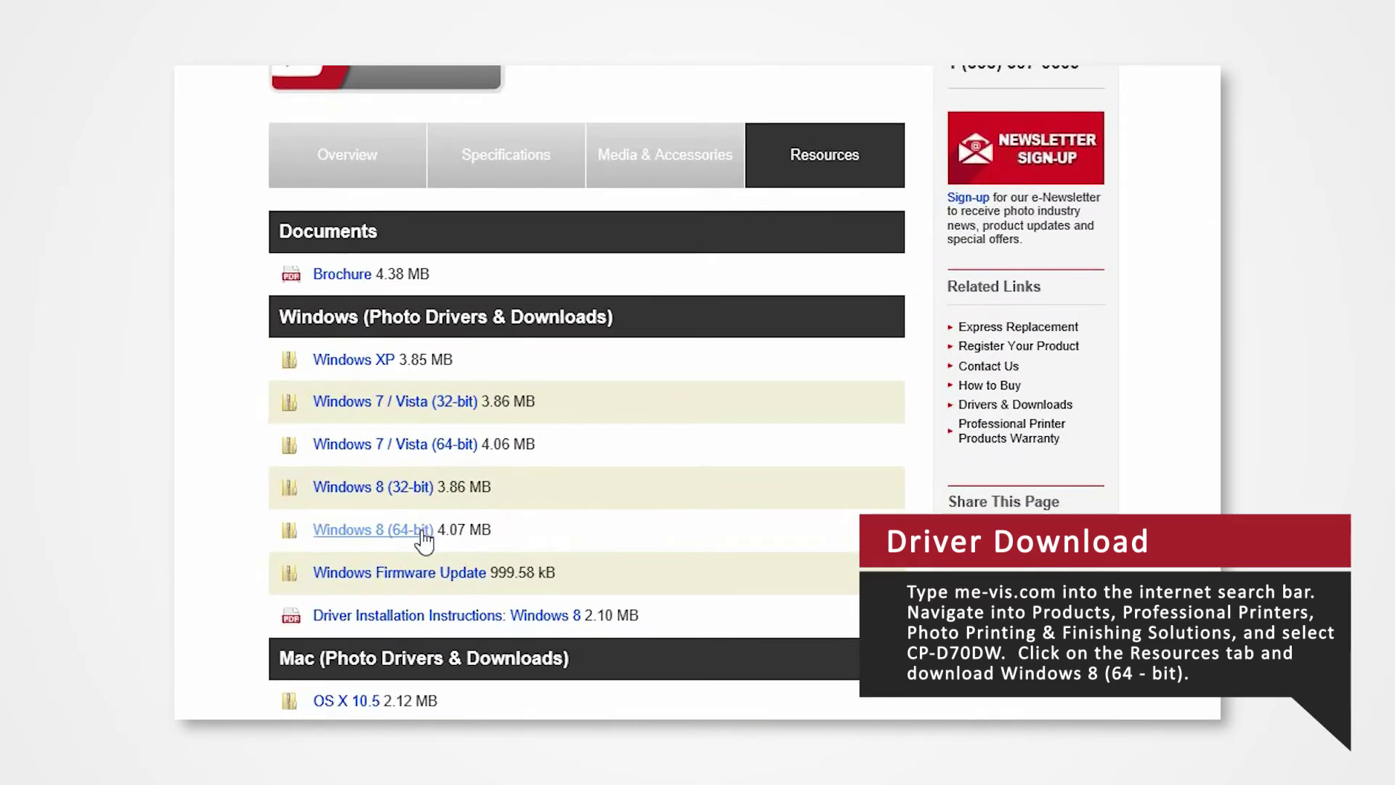
right_click(422, 532)
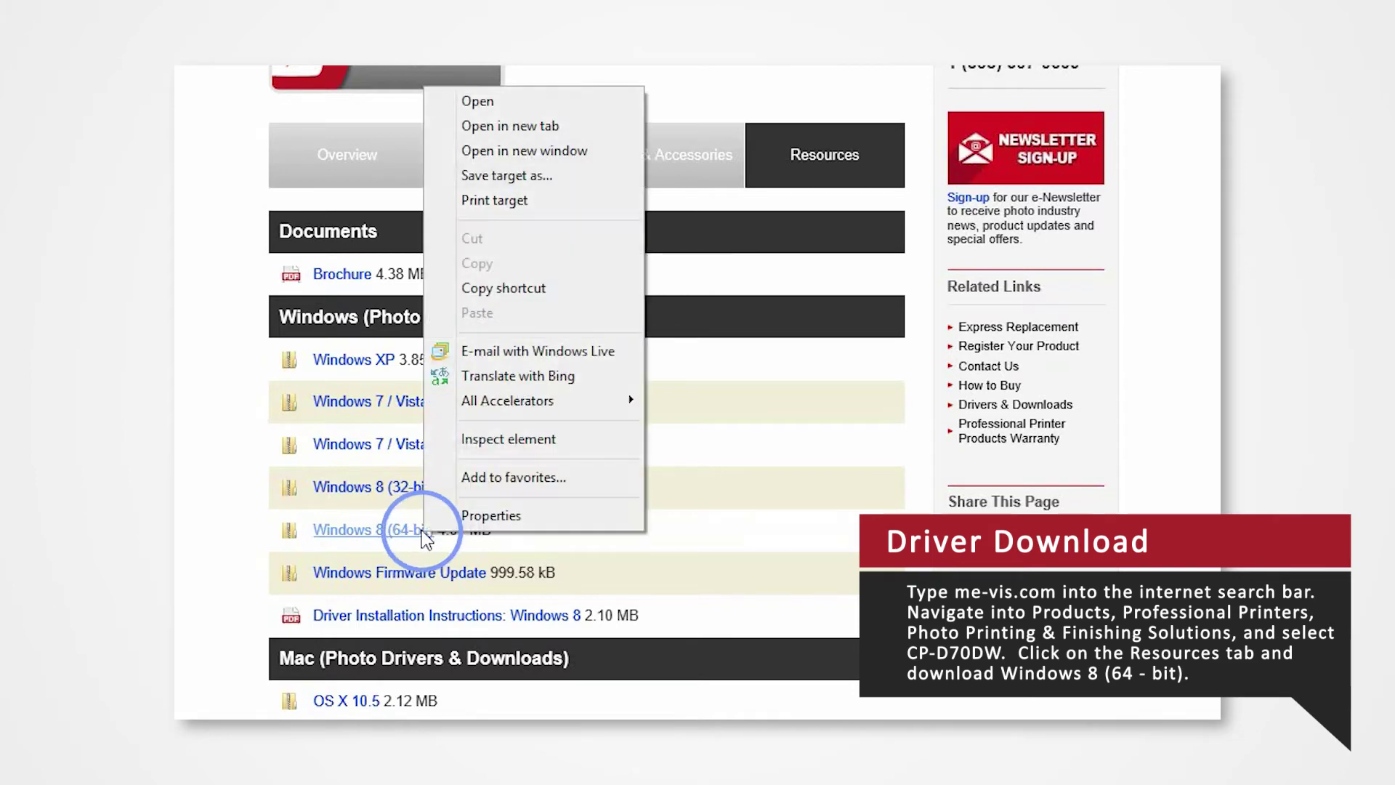
click(489, 184)
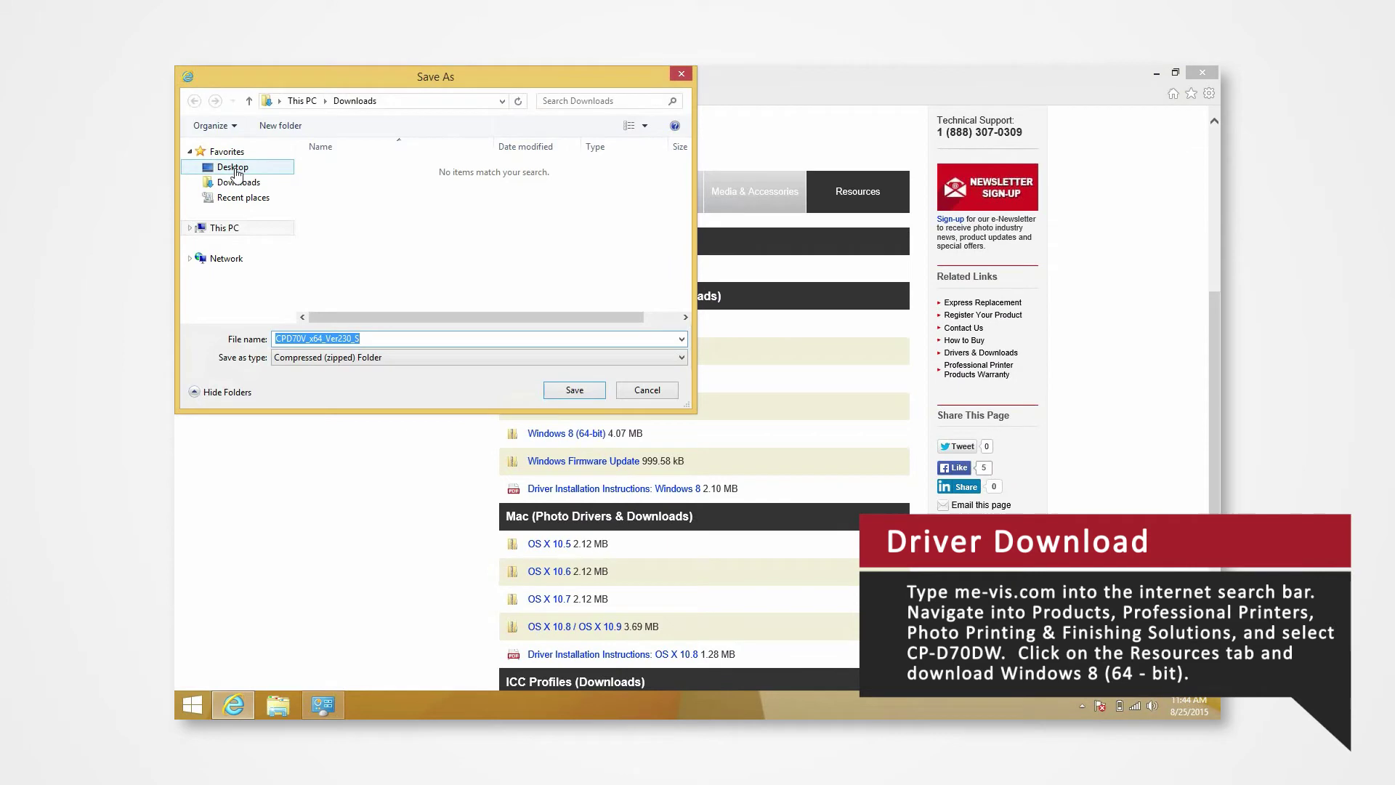
click(232, 168)
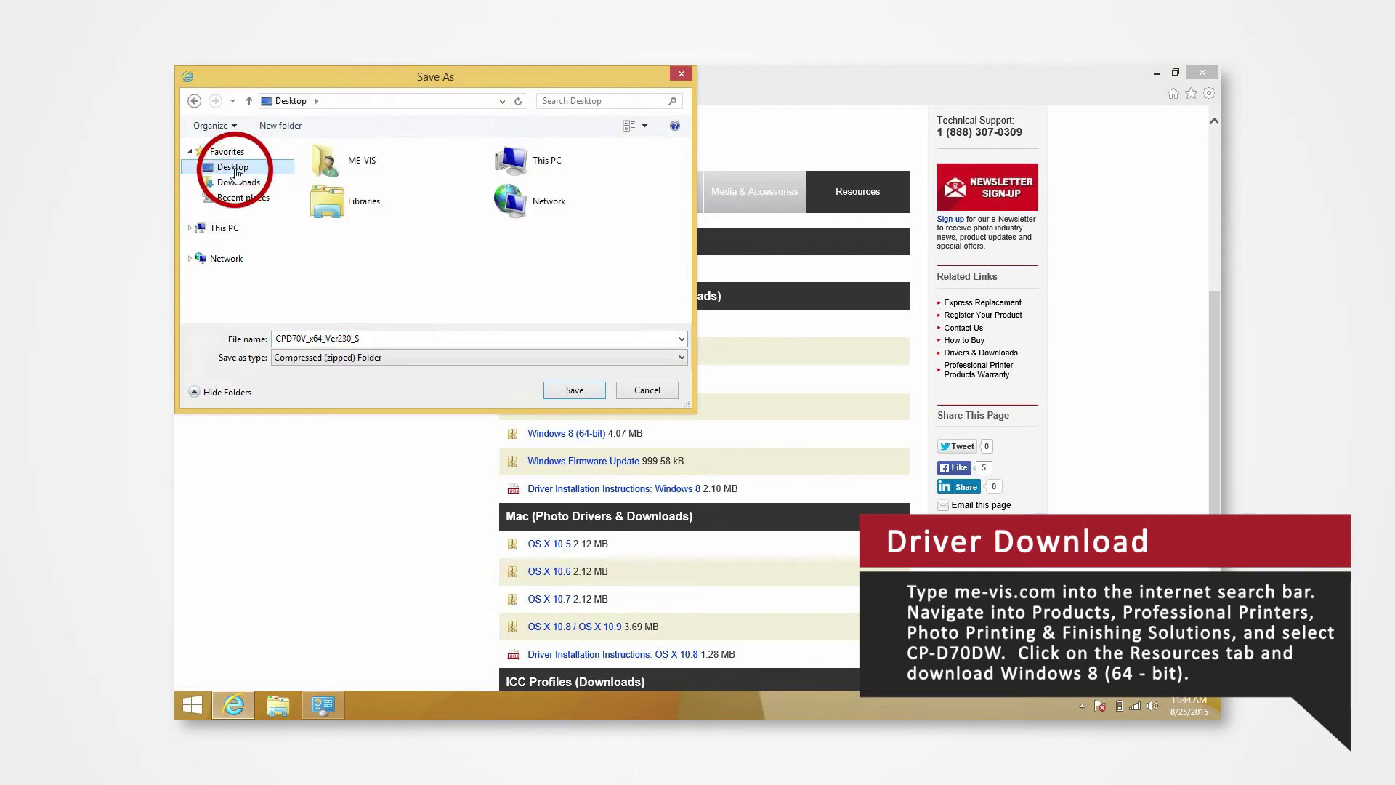
click(571, 391)
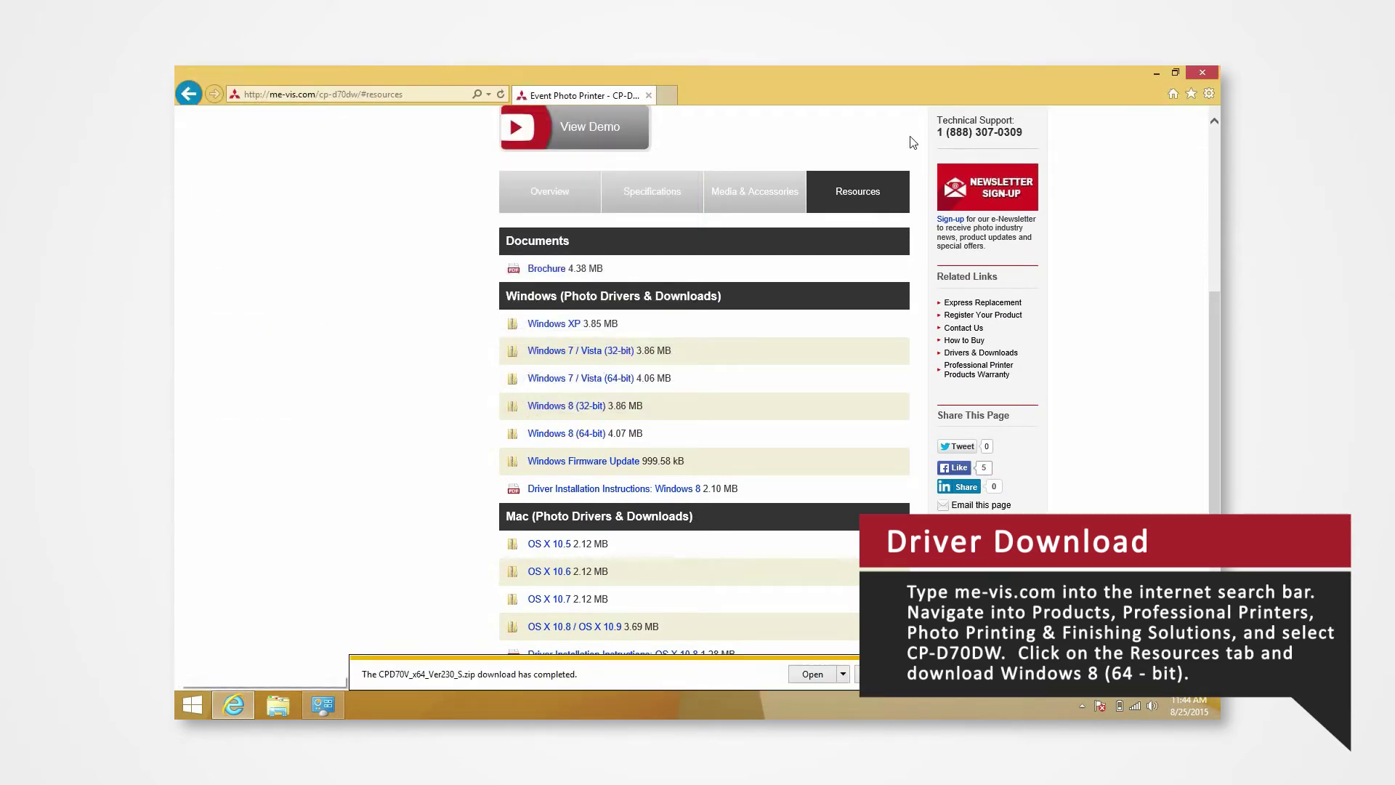
click(1152, 73)
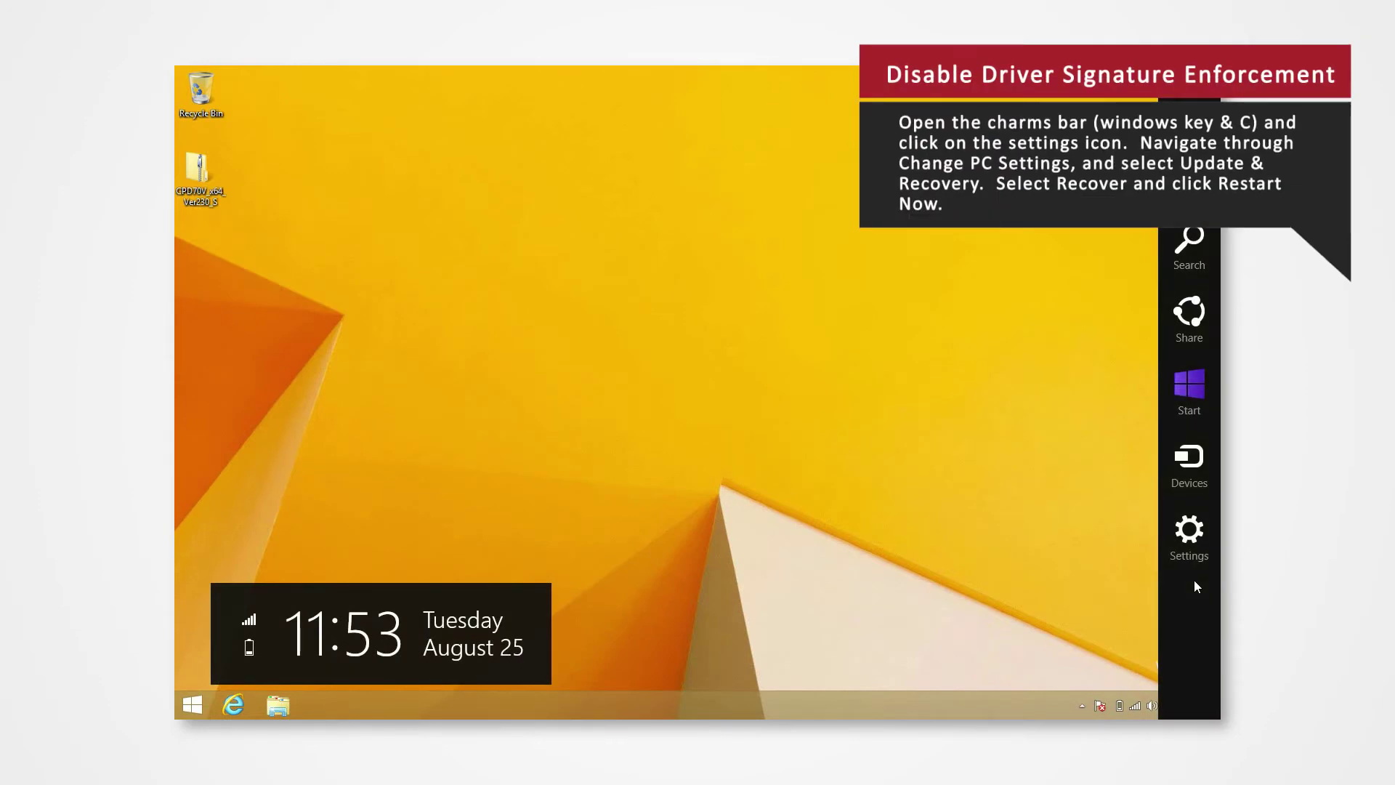
Step: In PC settings, go to Update and recovery > Recovery and restart into advanced startup
click(1193, 553)
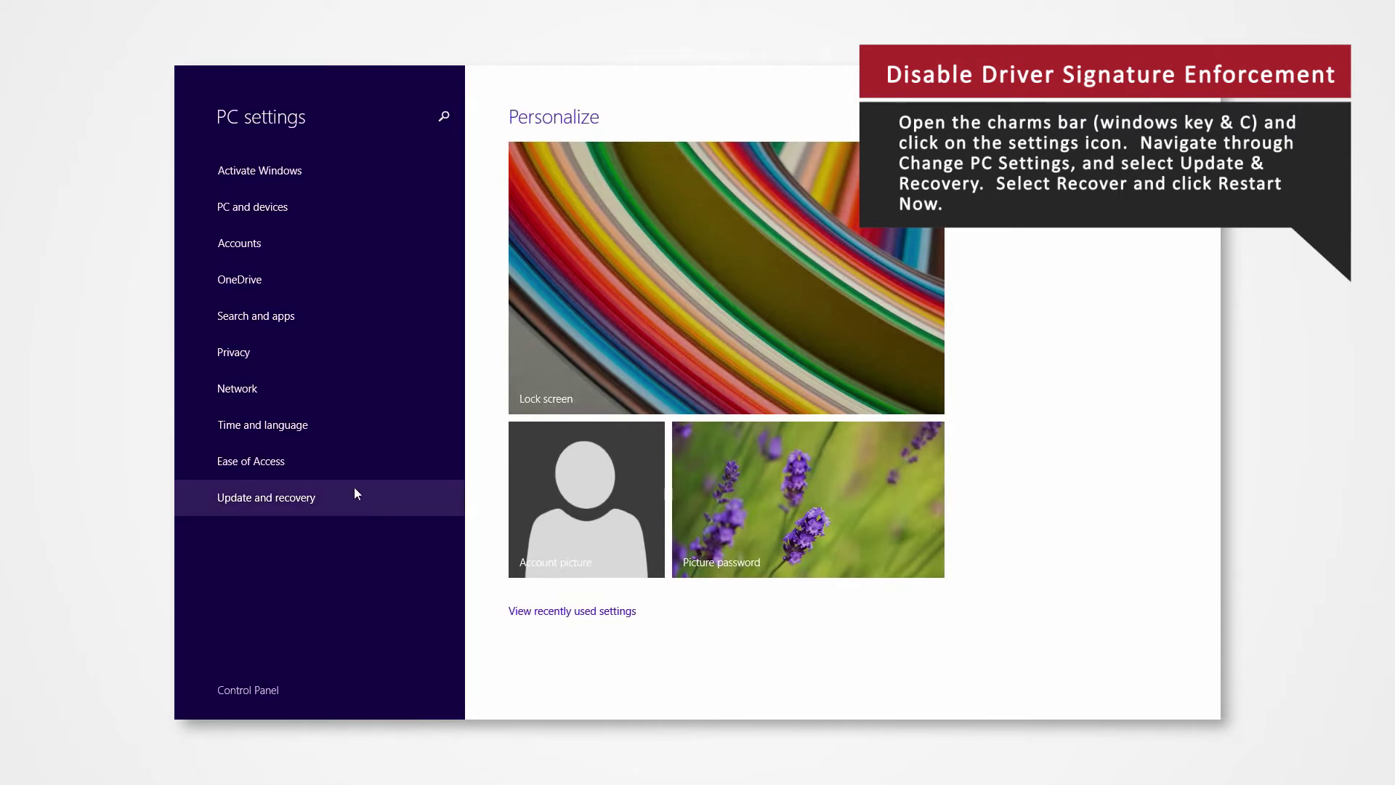
click(356, 488)
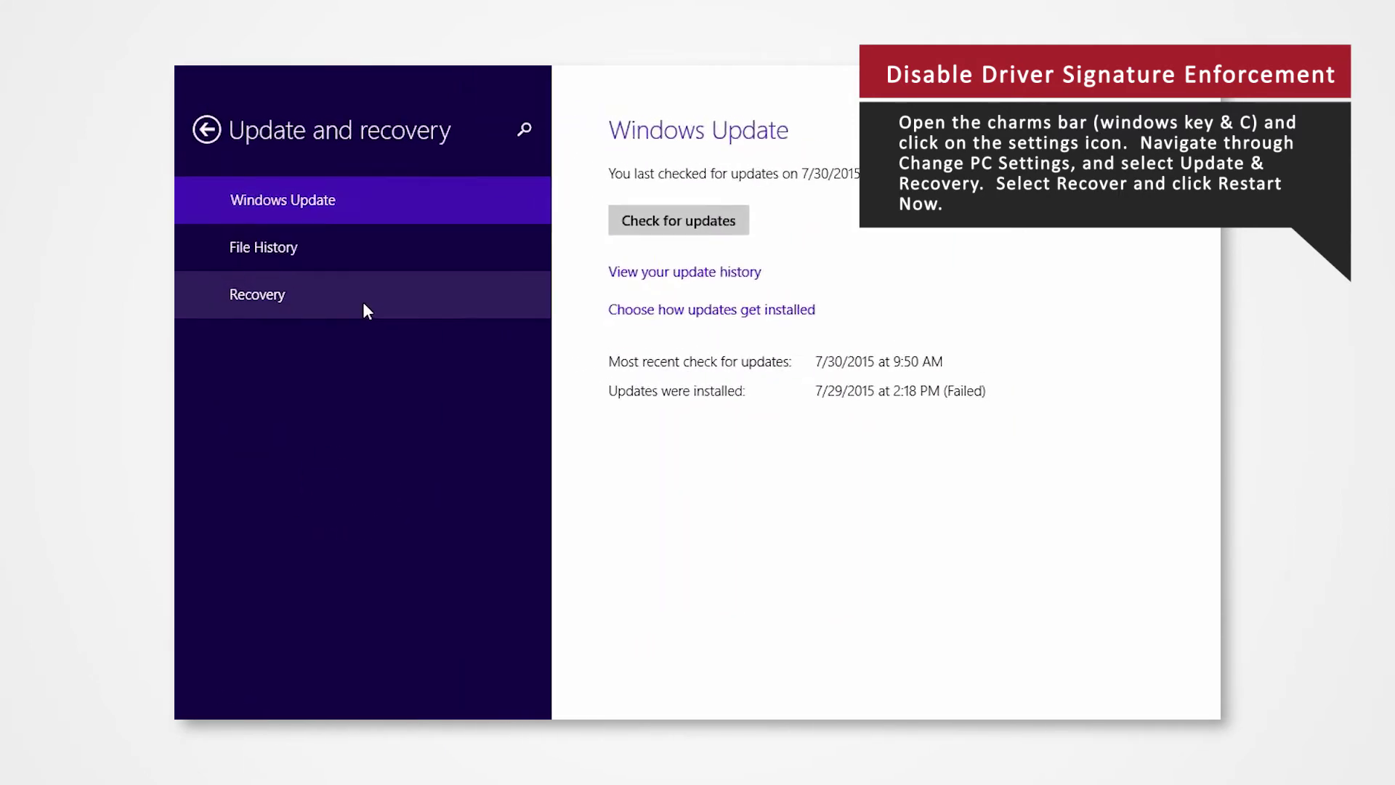
click(363, 305)
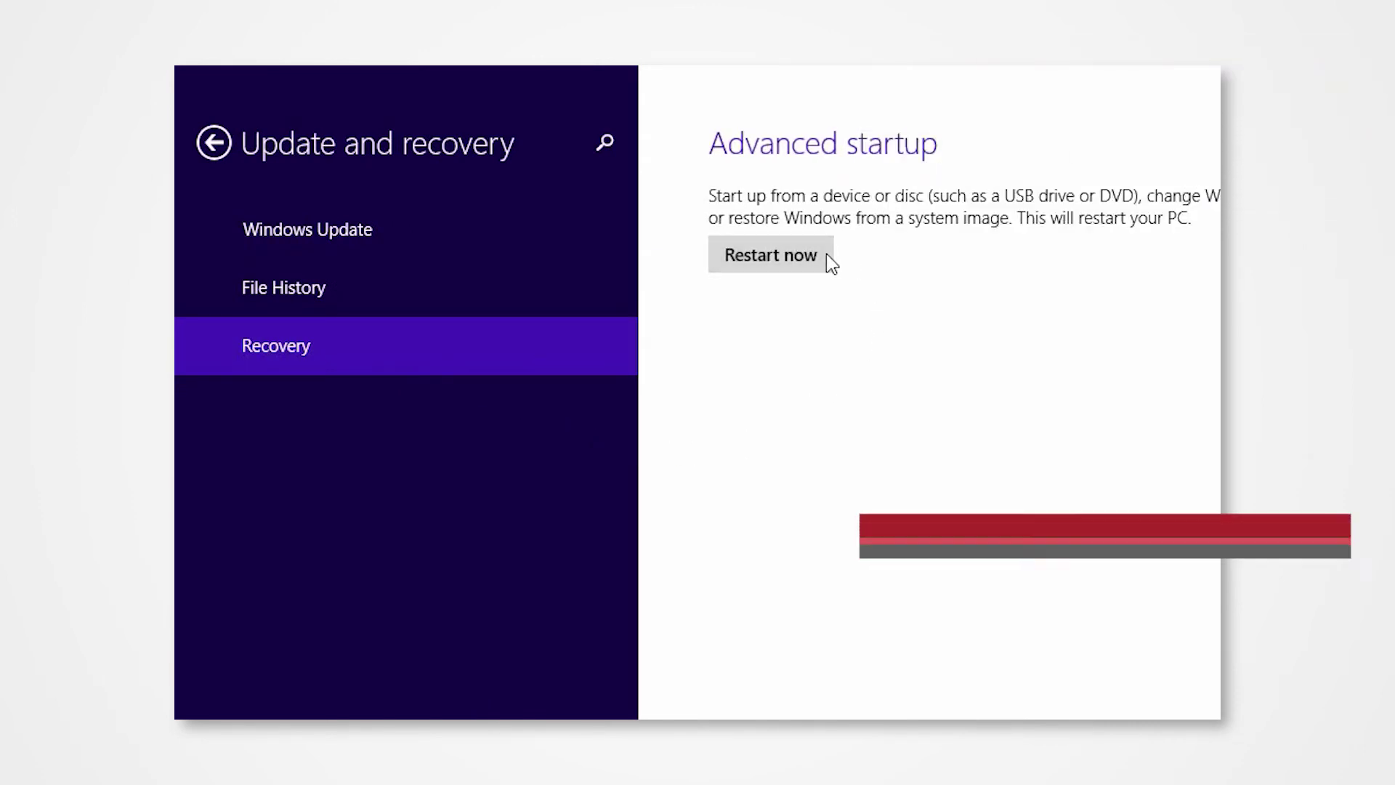
click(826, 254)
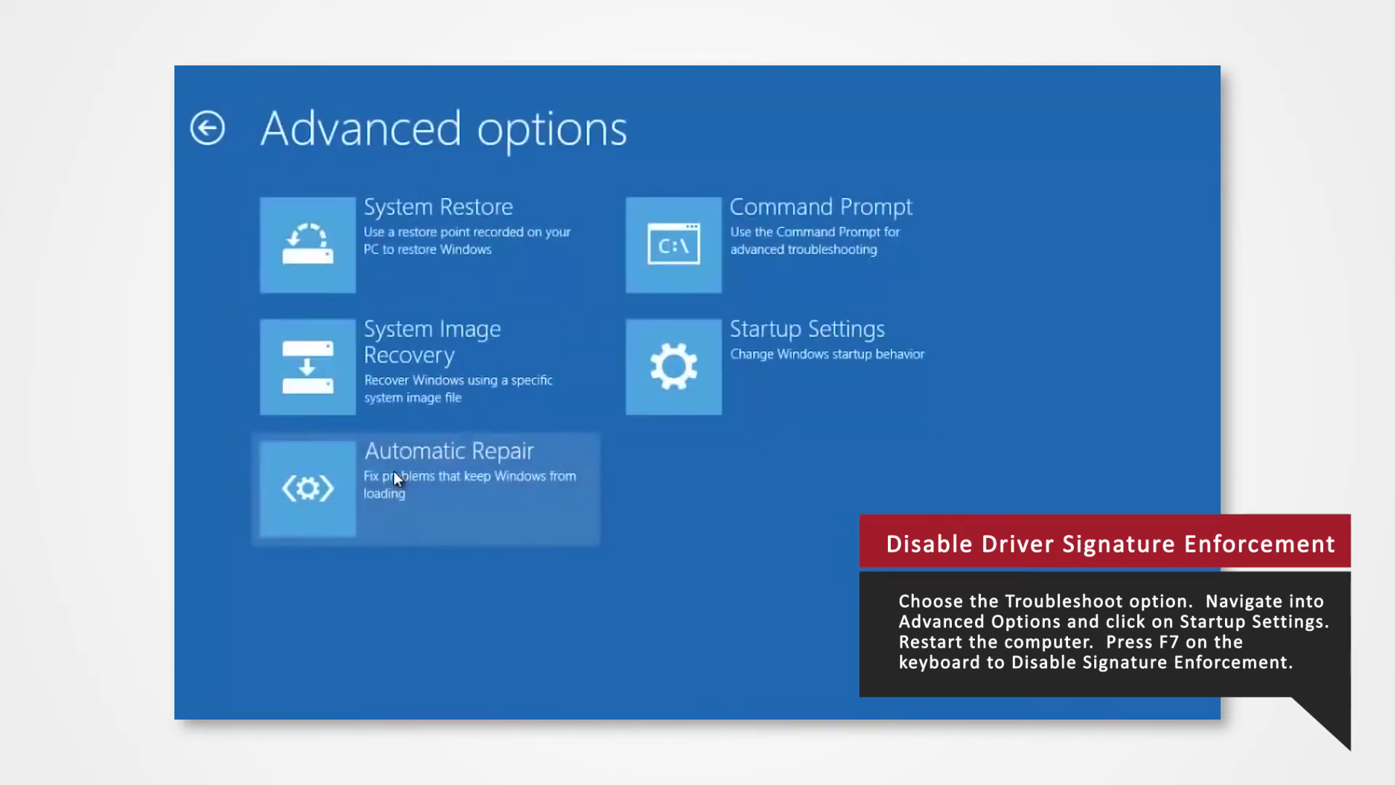
Step: Open Startup Settings and reboot with Disable driver signature enforcement (option 7)
click(763, 385)
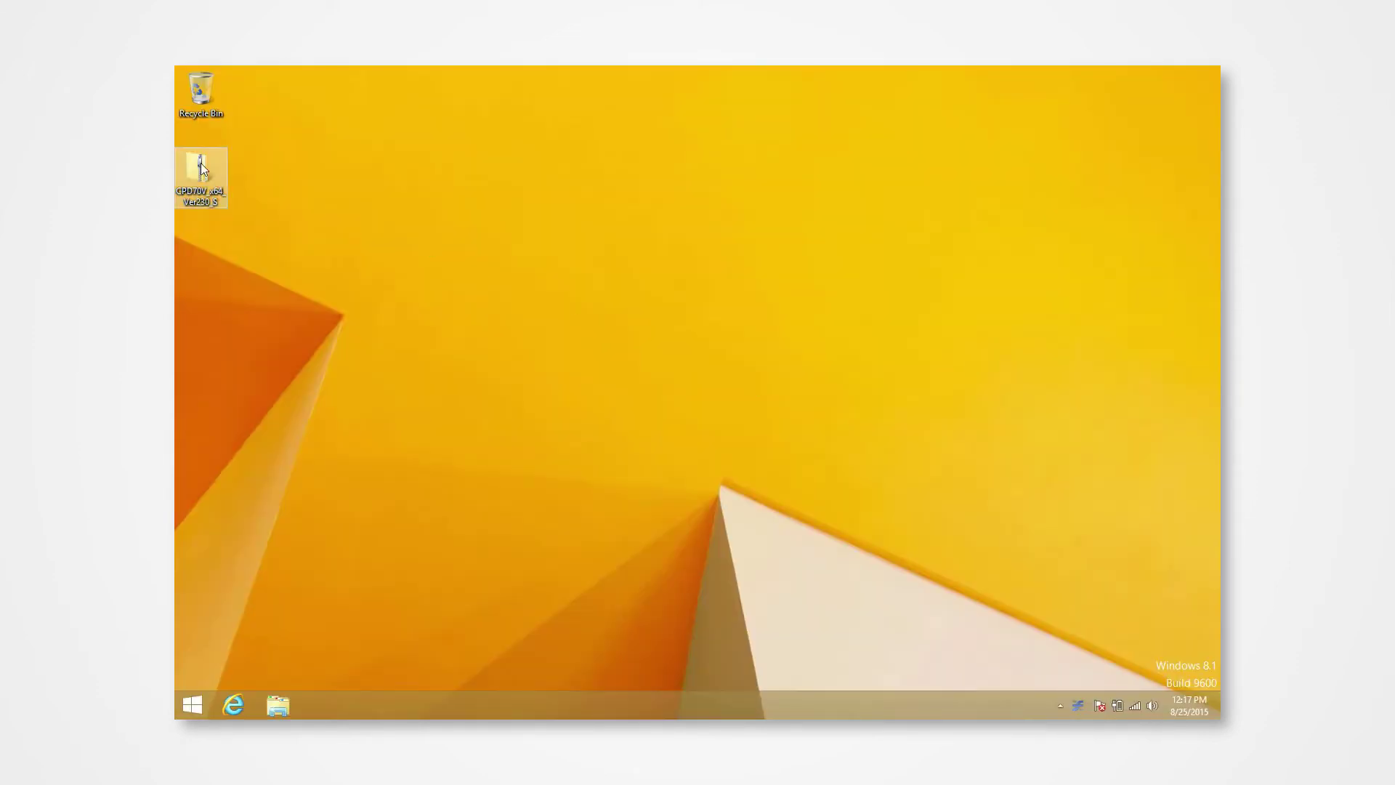
Step: Extract the driver zip into a CPD70V_x64_Ver230_S folder on the Desktop and close it
right_click(201, 166)
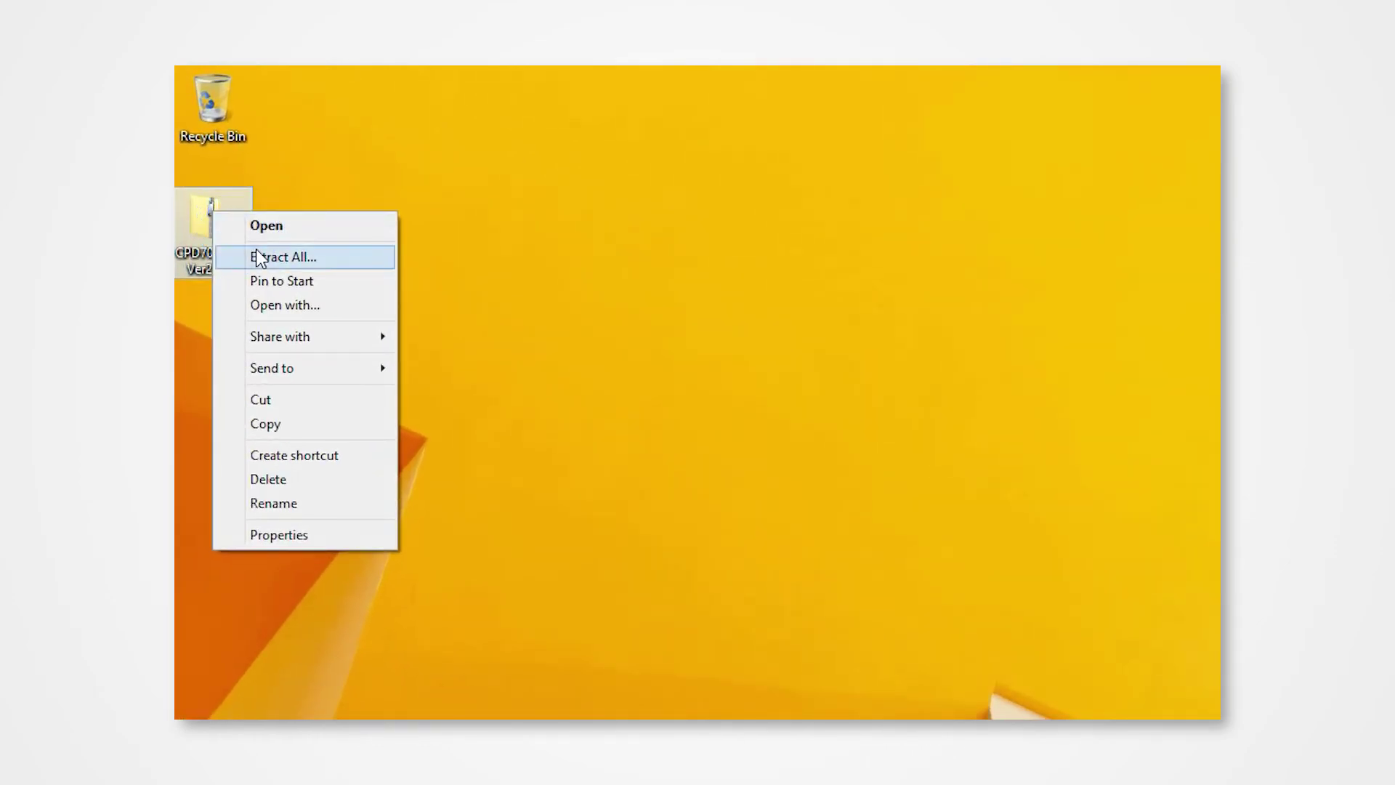
click(261, 256)
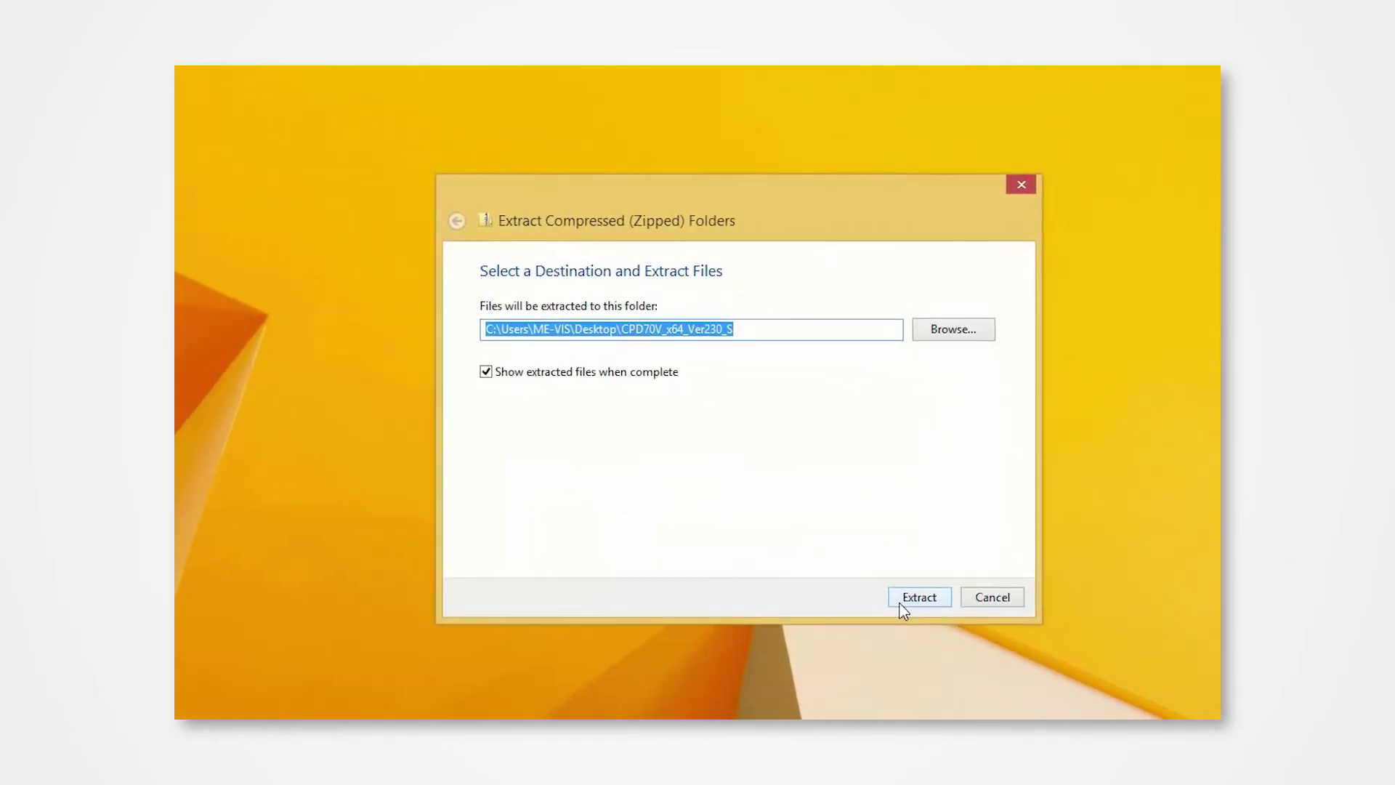
click(854, 574)
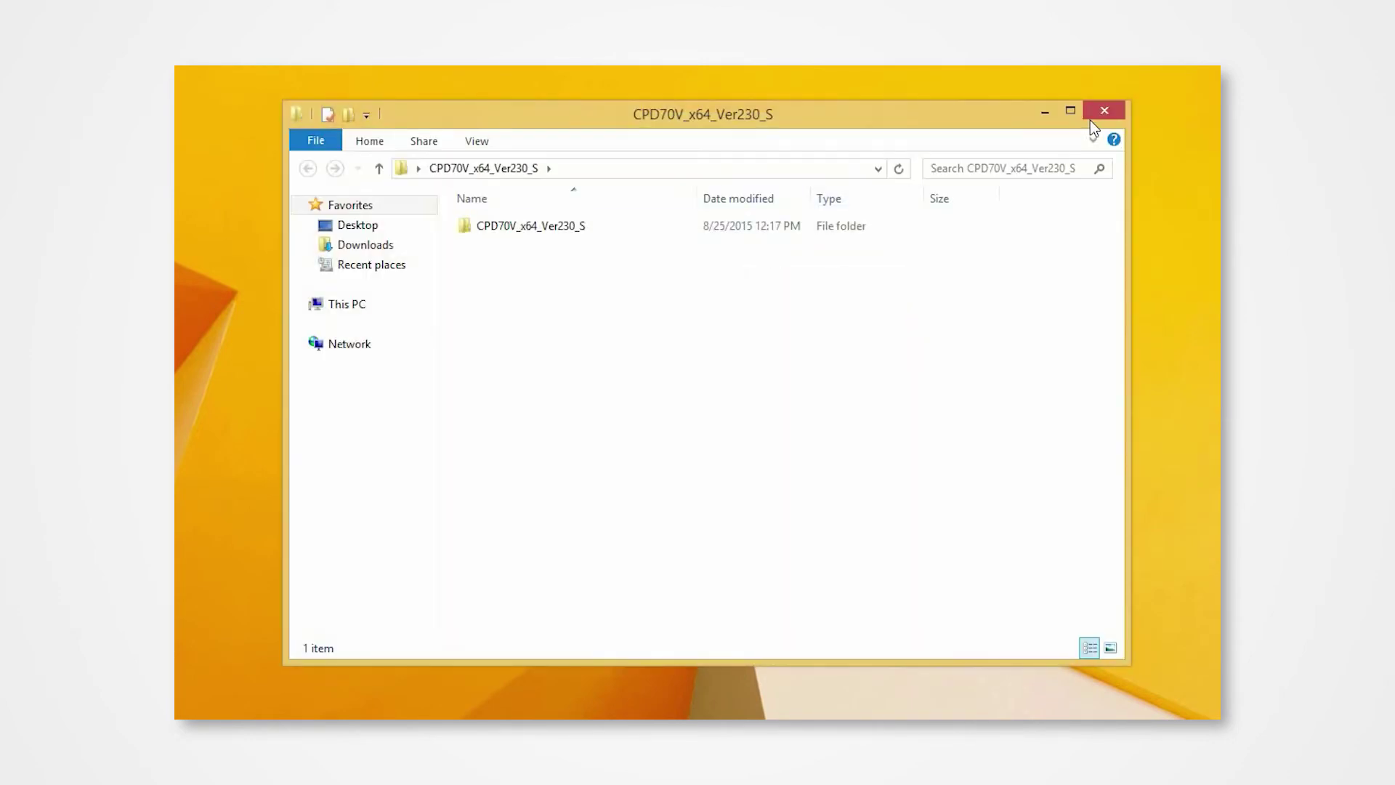
click(1103, 115)
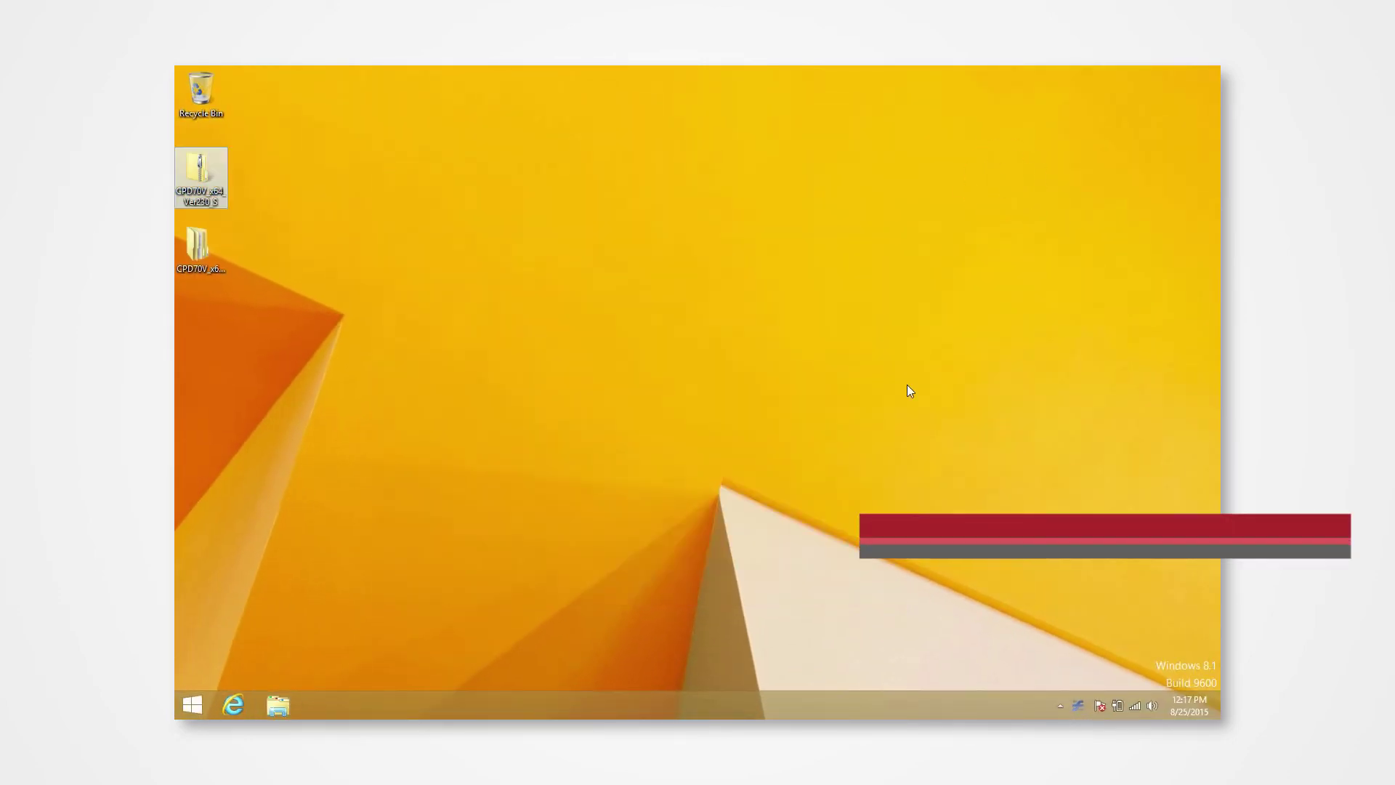
Step: Search for Control Panel, open Devices and Printers, and select a printer to reach Print Server Properties
mouse_move(1219, 68)
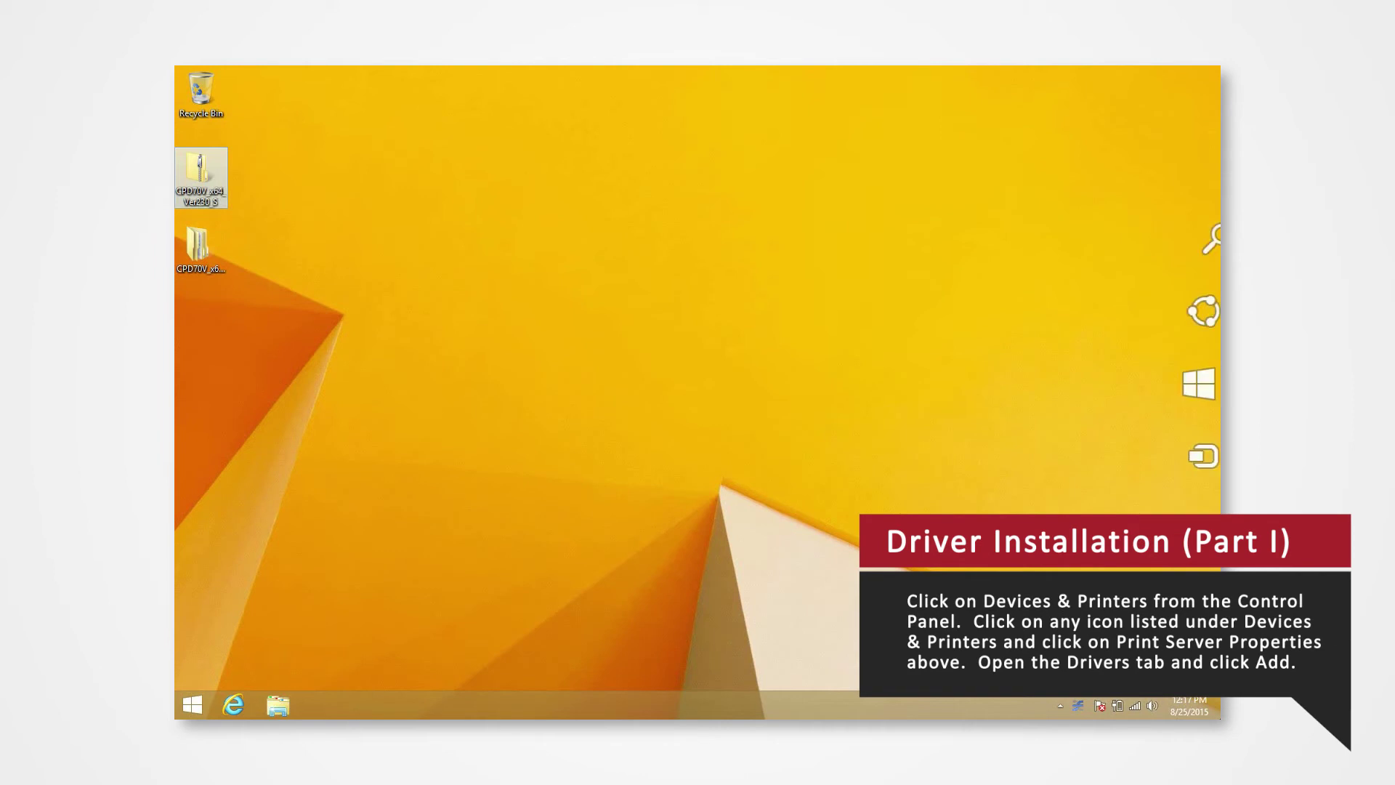
click(1189, 246)
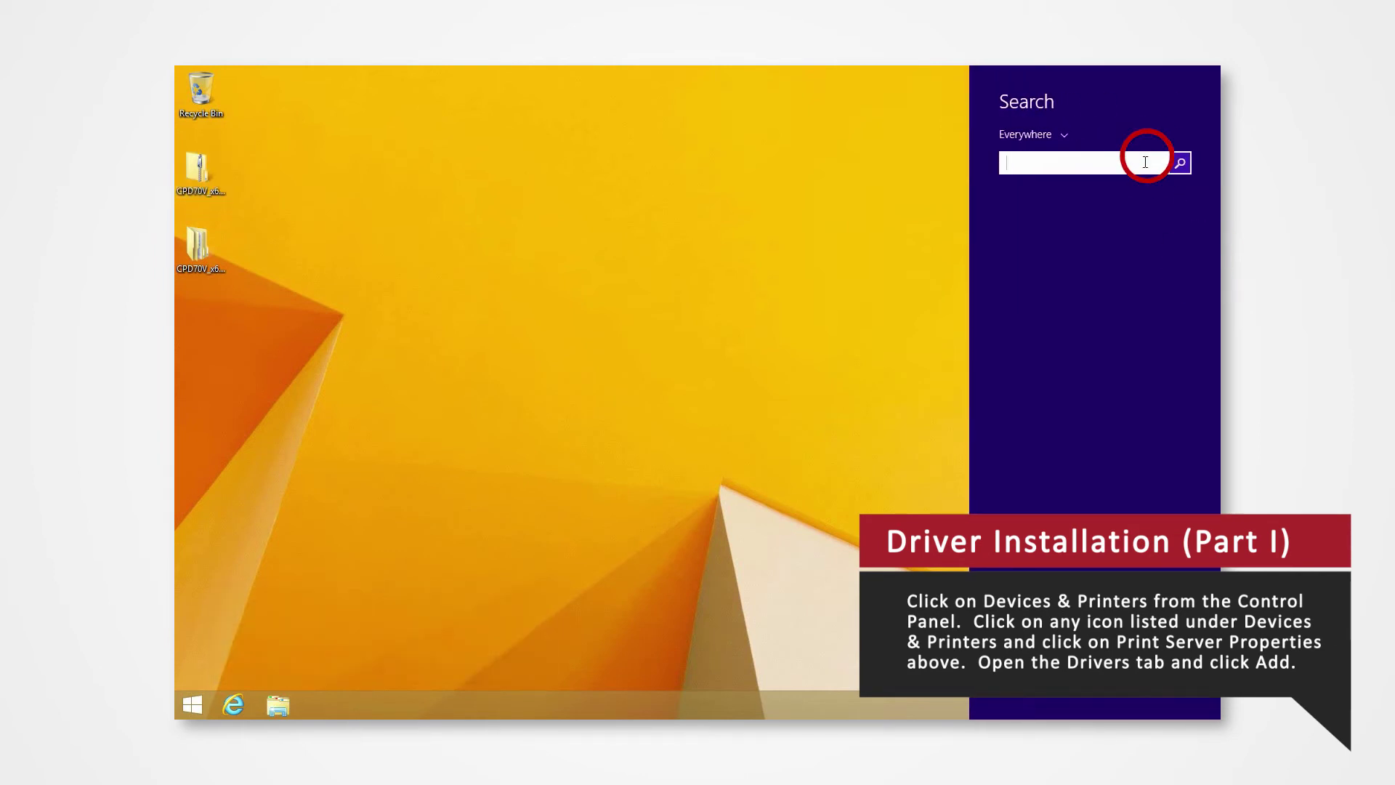
text(control panel)
key(Return)
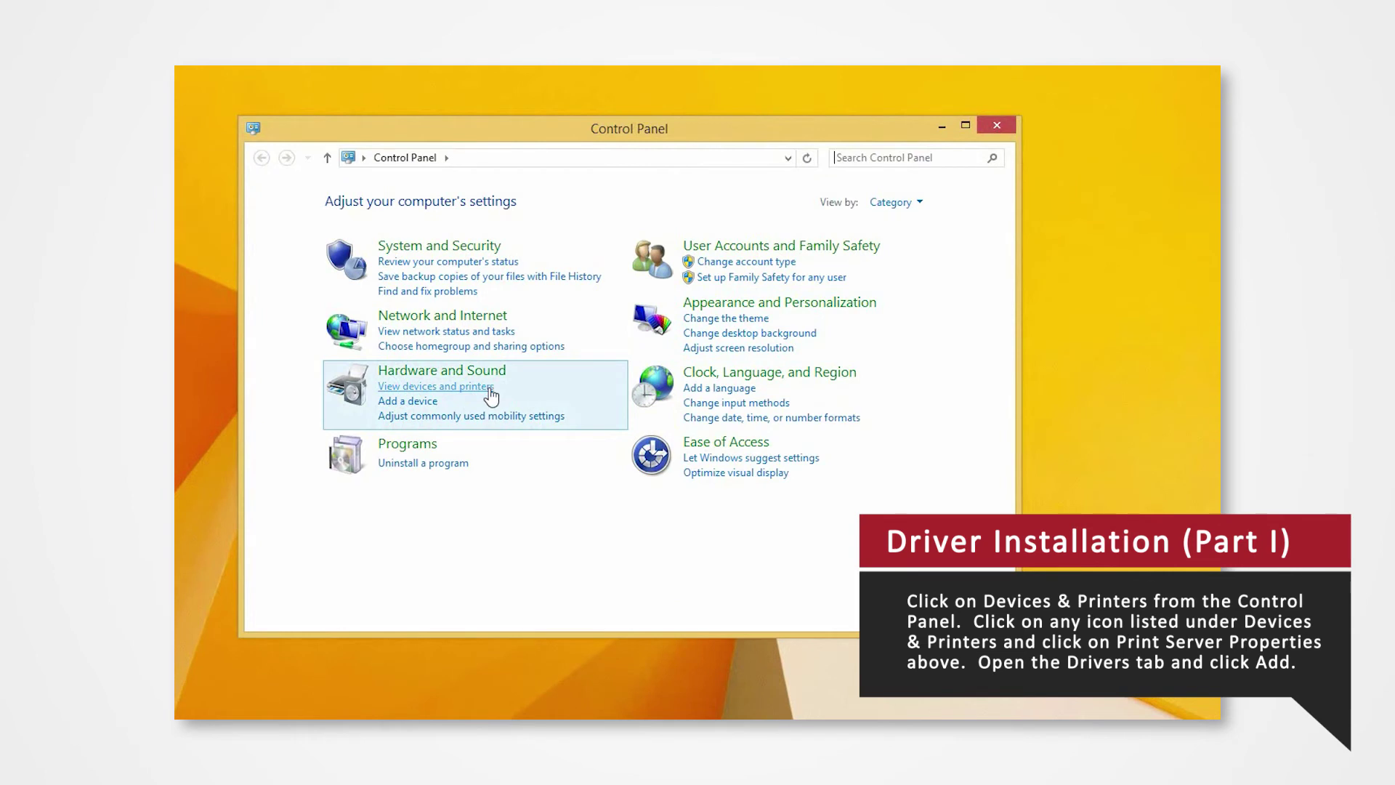
click(490, 391)
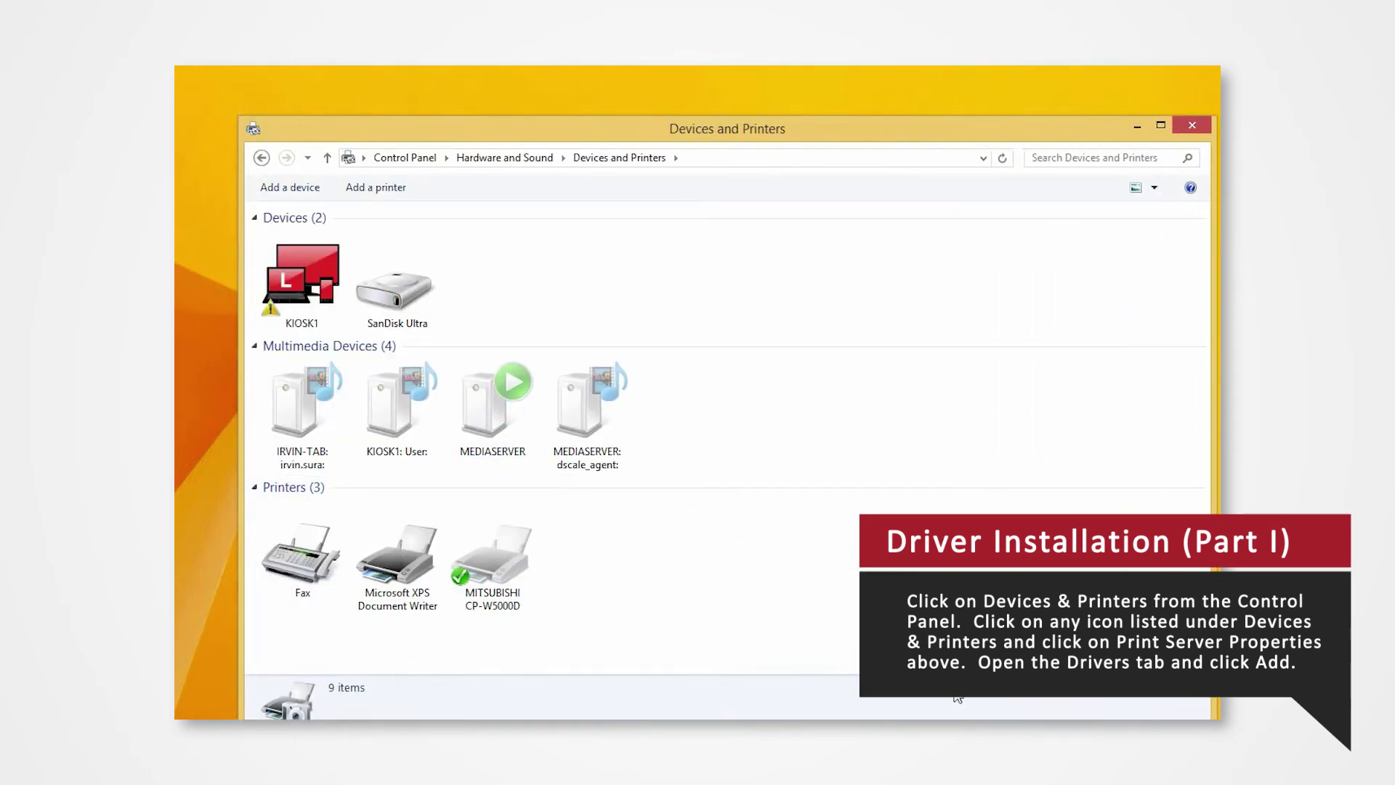
click(397, 552)
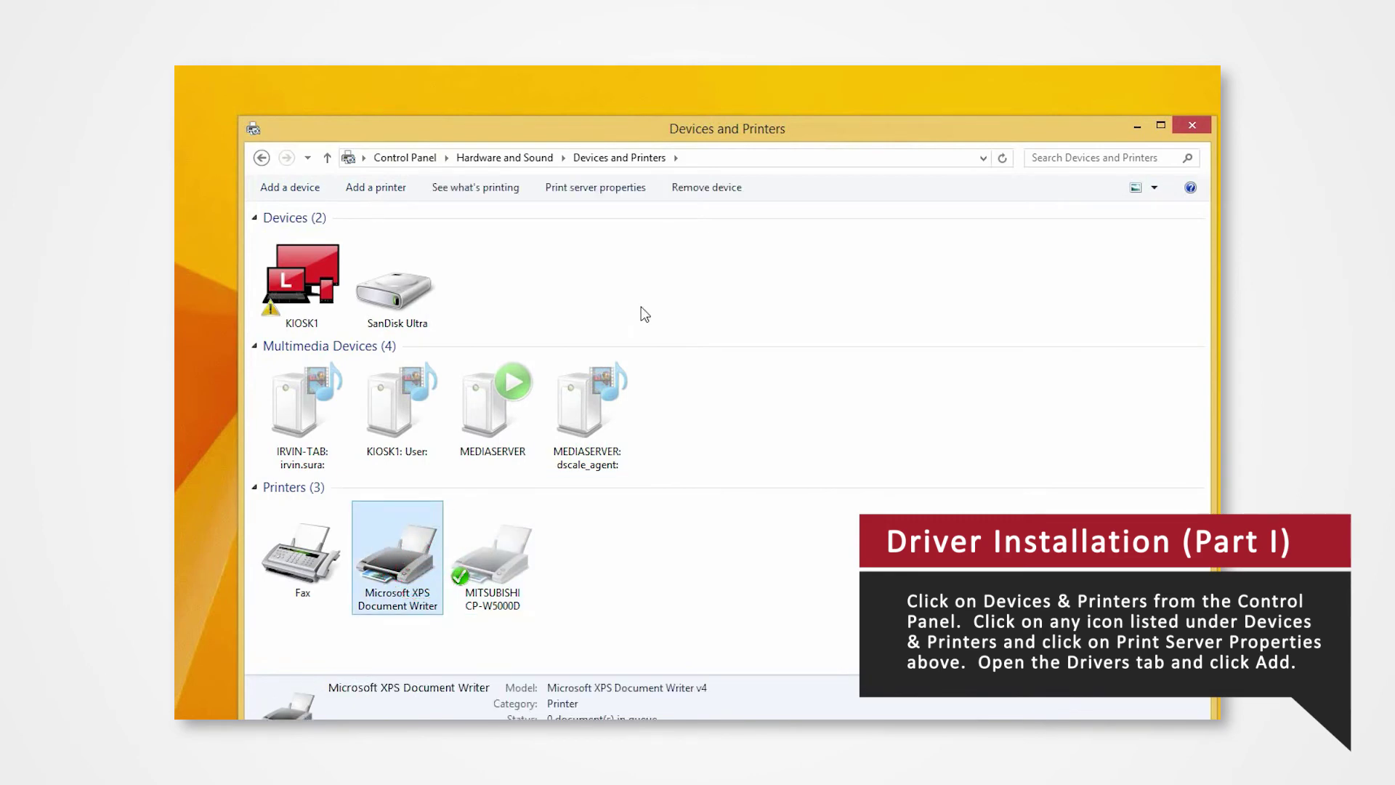
click(617, 187)
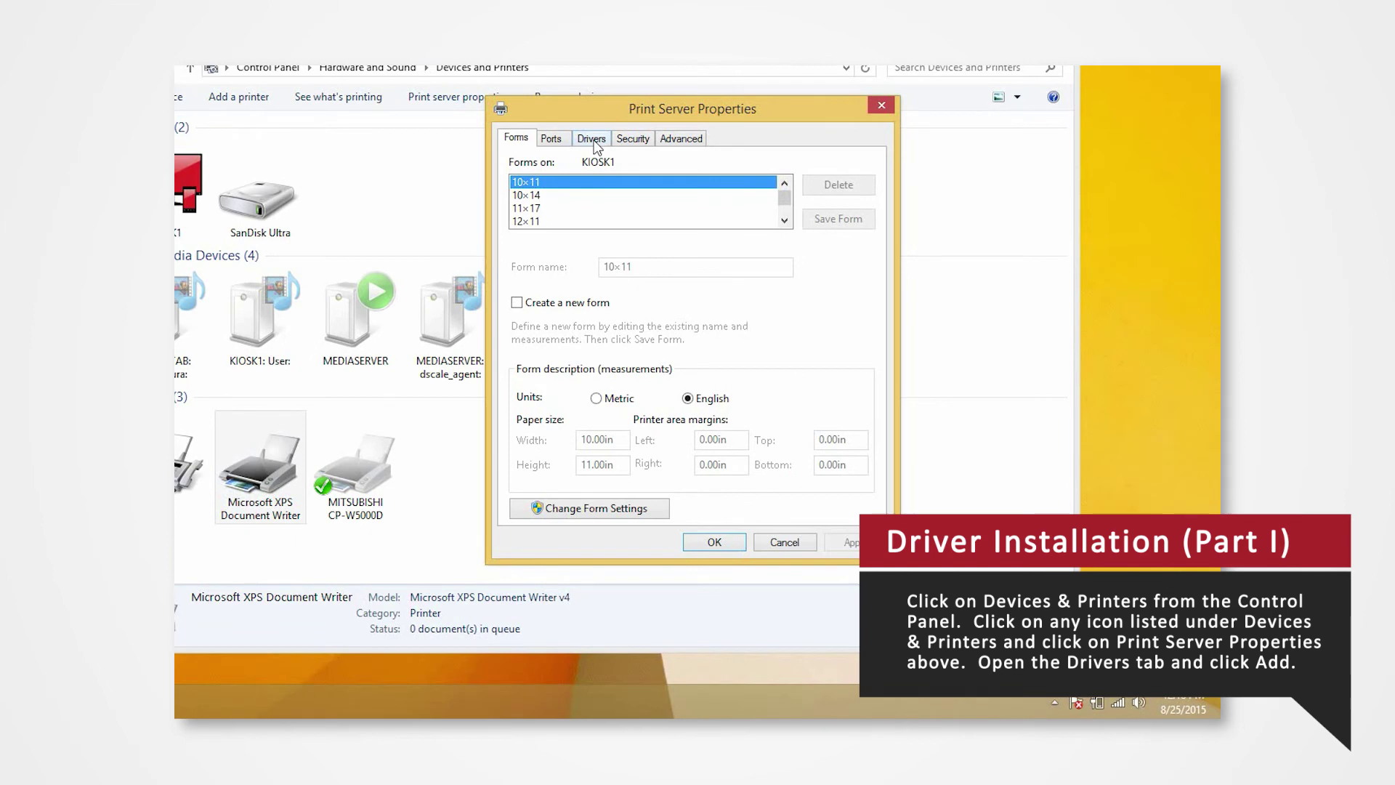
Step: Start the Add Printer Driver Wizard from the Drivers tab of Print Server Properties
click(592, 139)
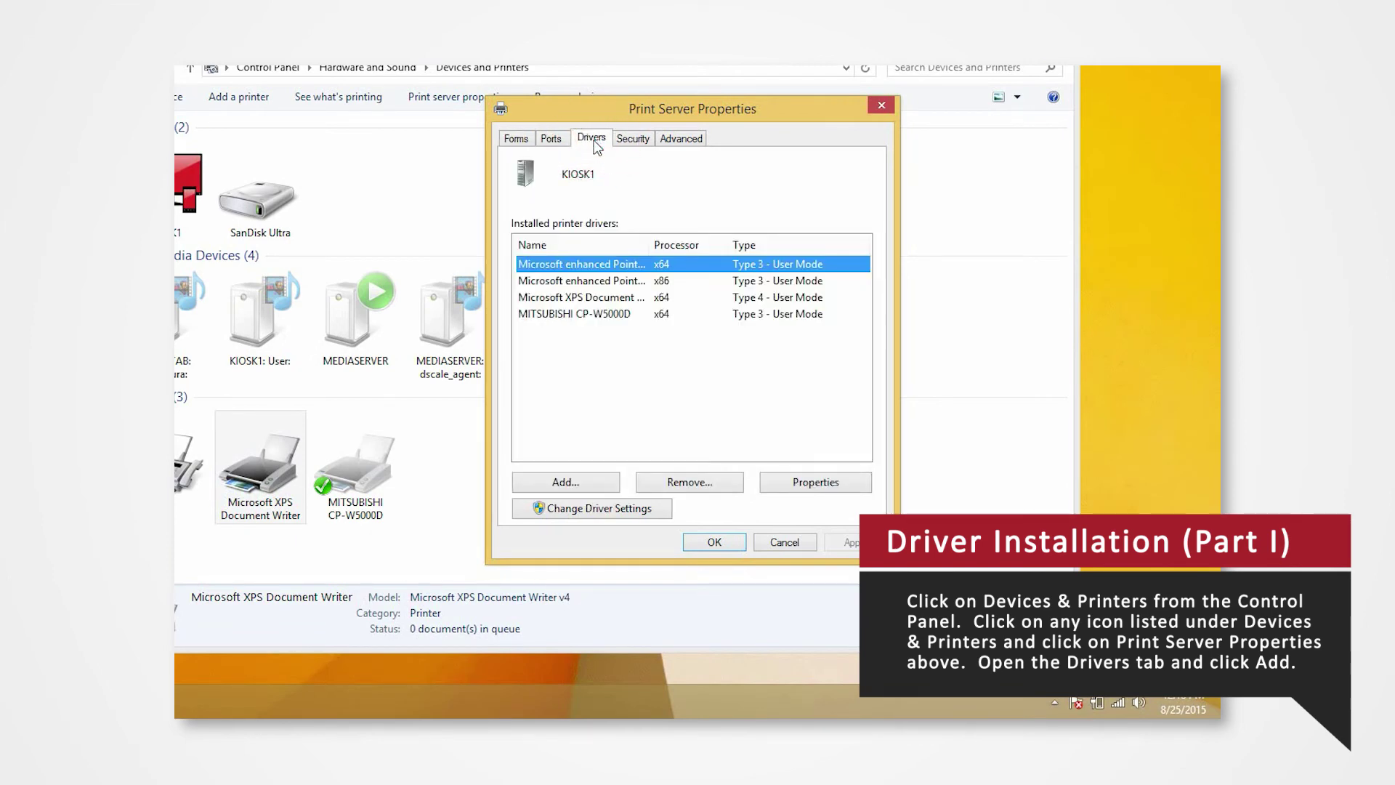
click(591, 480)
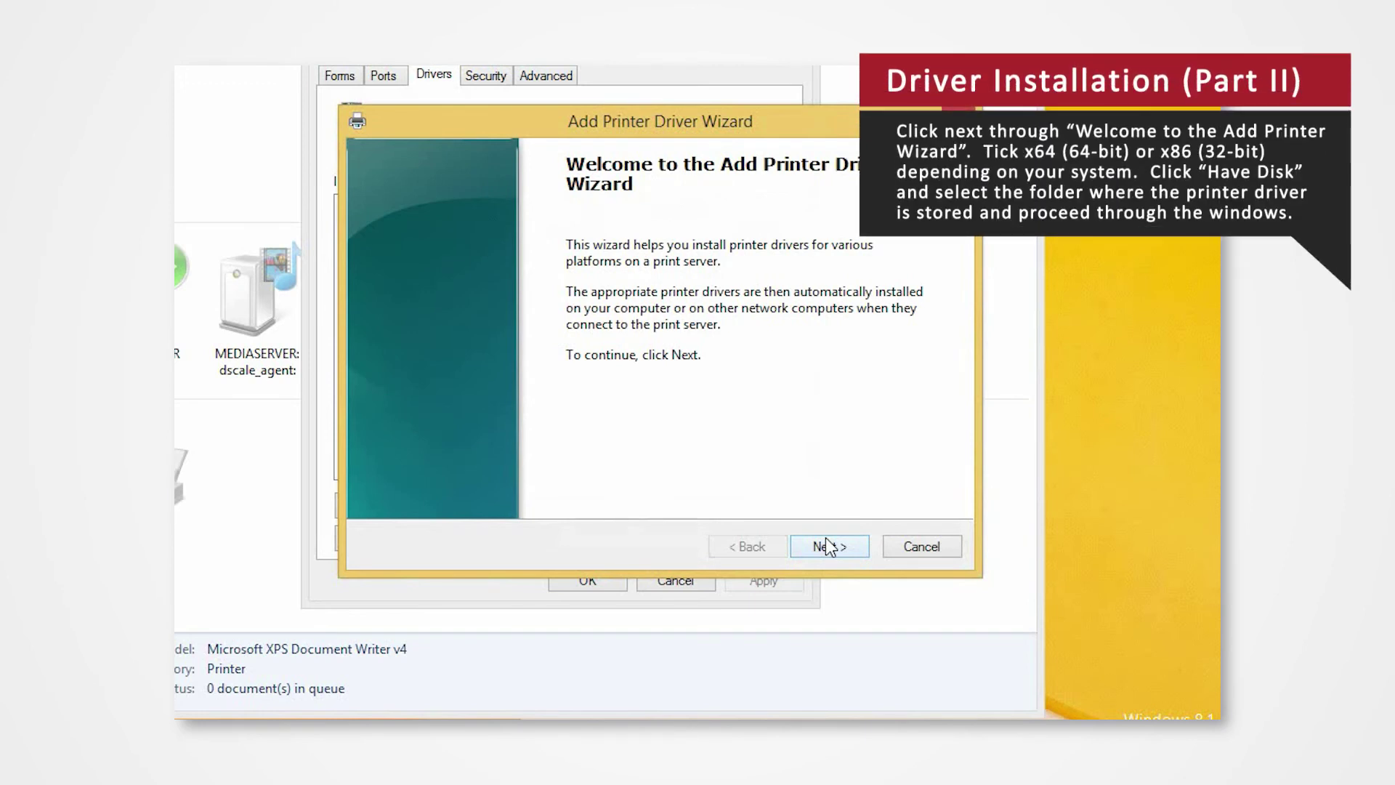
Step: Skip the welcome page, keep the x64 processor, and choose to install from disk
click(829, 546)
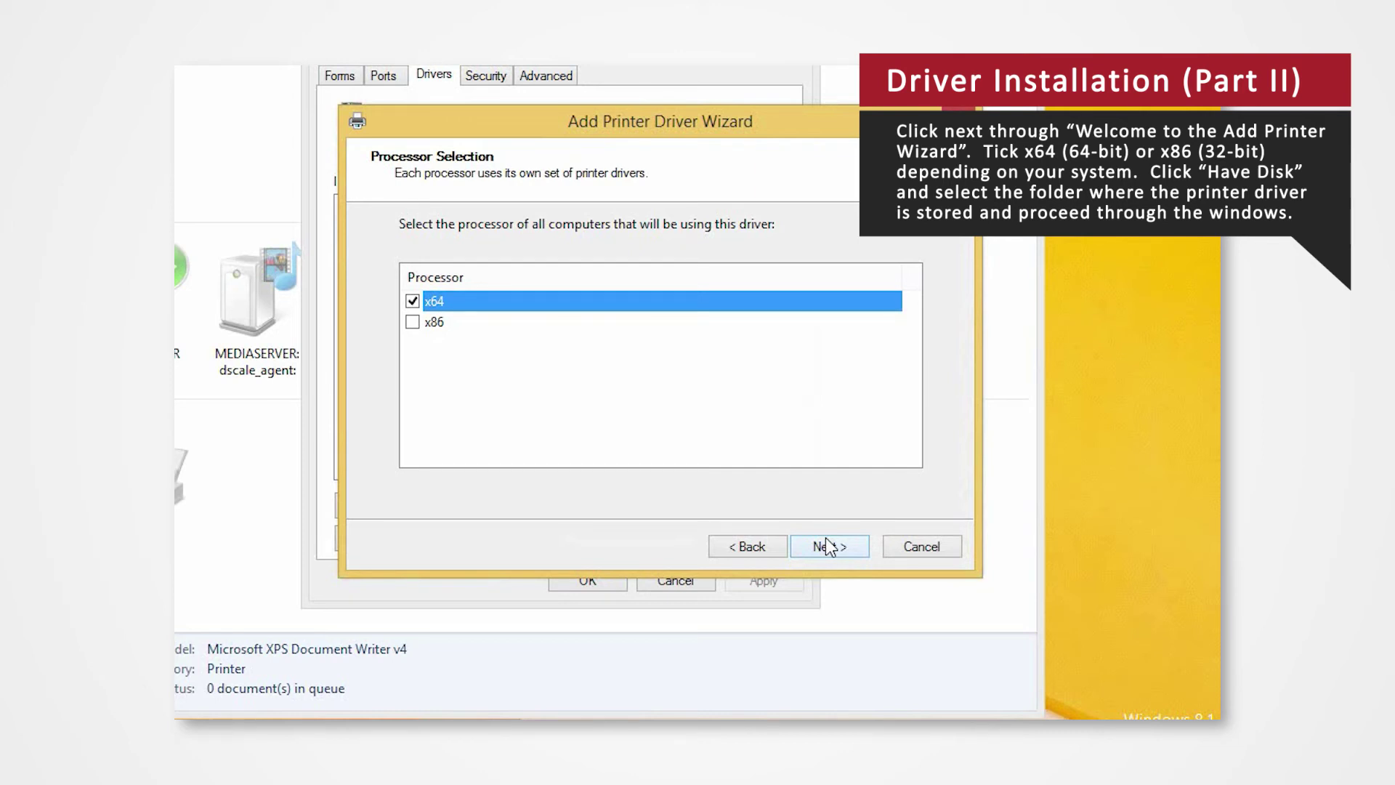
click(829, 546)
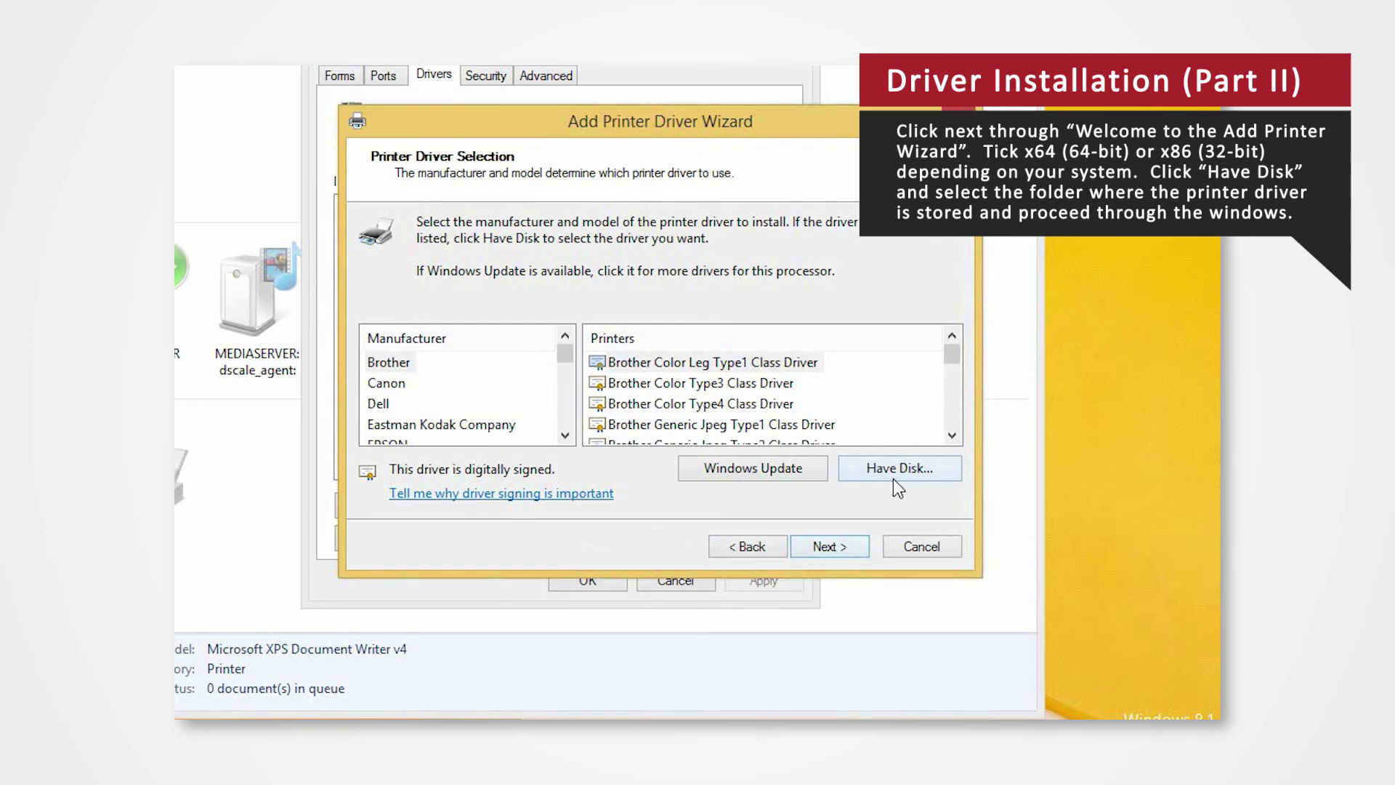
click(899, 469)
Step: Pick the CPD70N0 setup file from Desktop > CPD70V_x64_Ver230_S
click(826, 445)
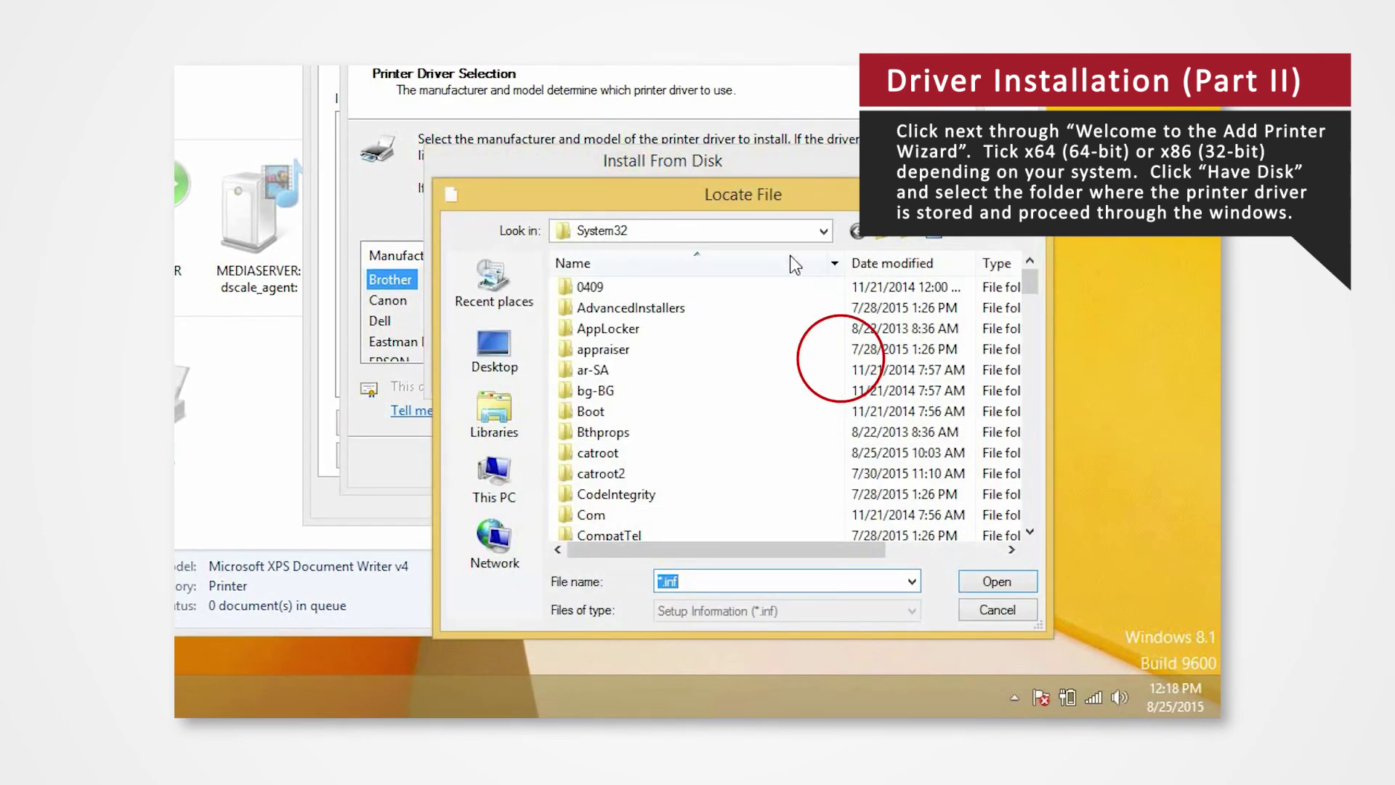
click(509, 345)
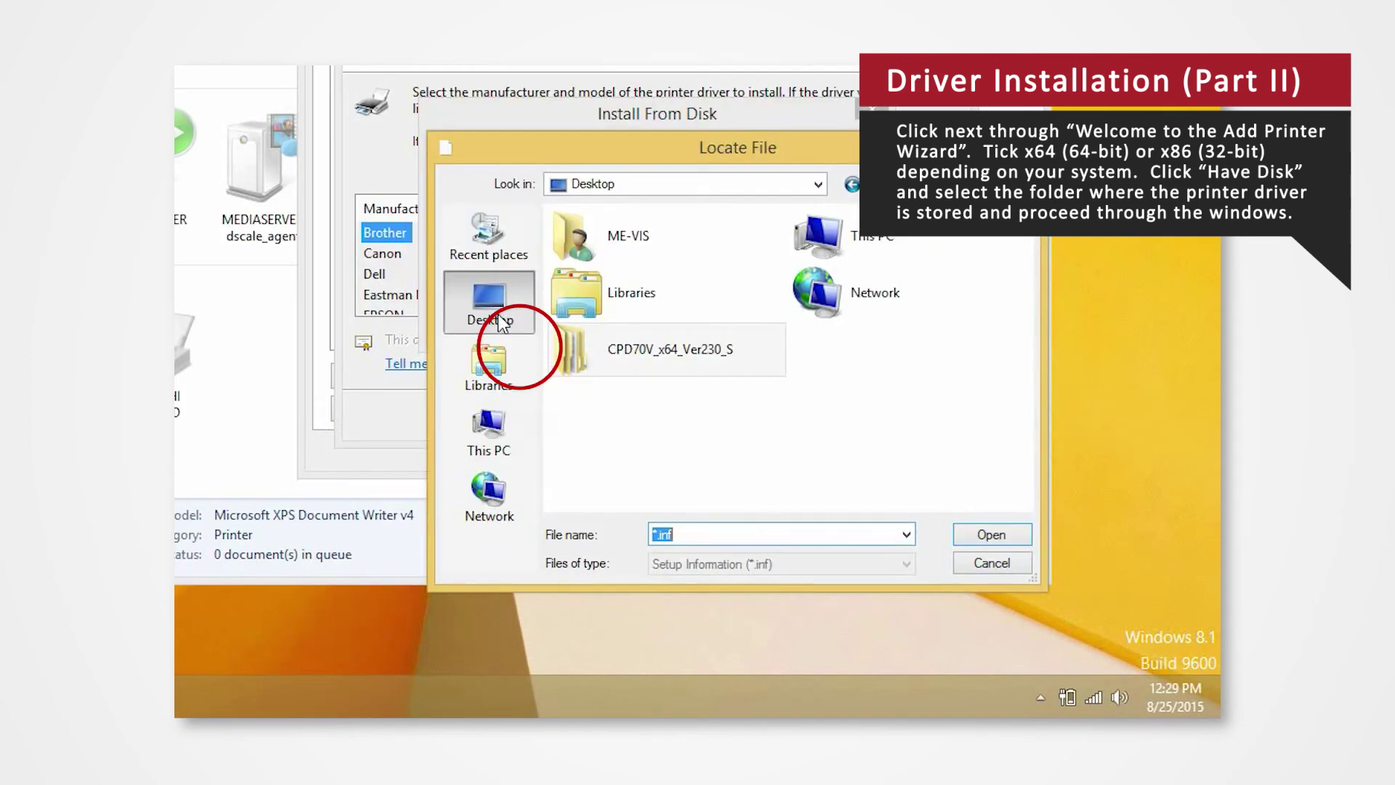
double_click(654, 356)
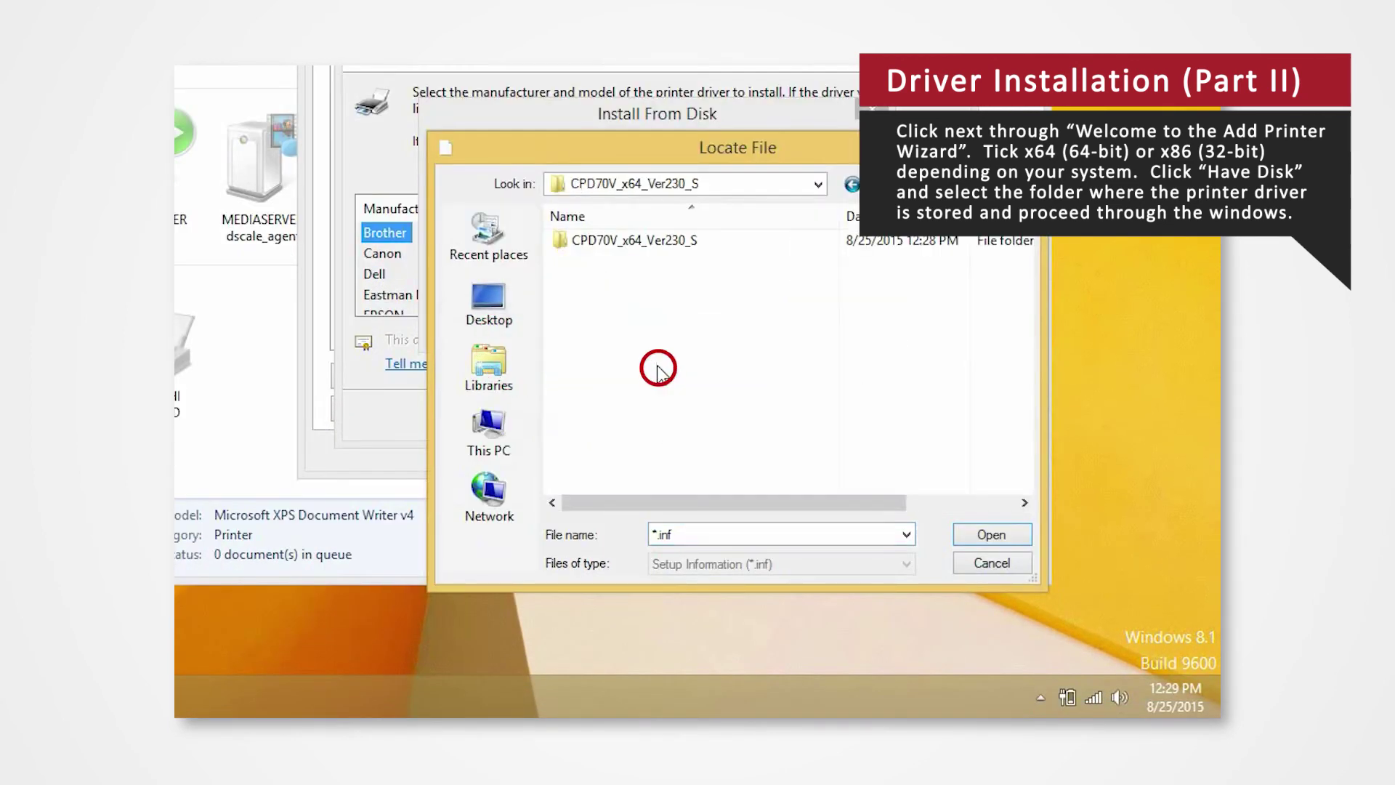
double_click(643, 246)
click(643, 246)
click(997, 541)
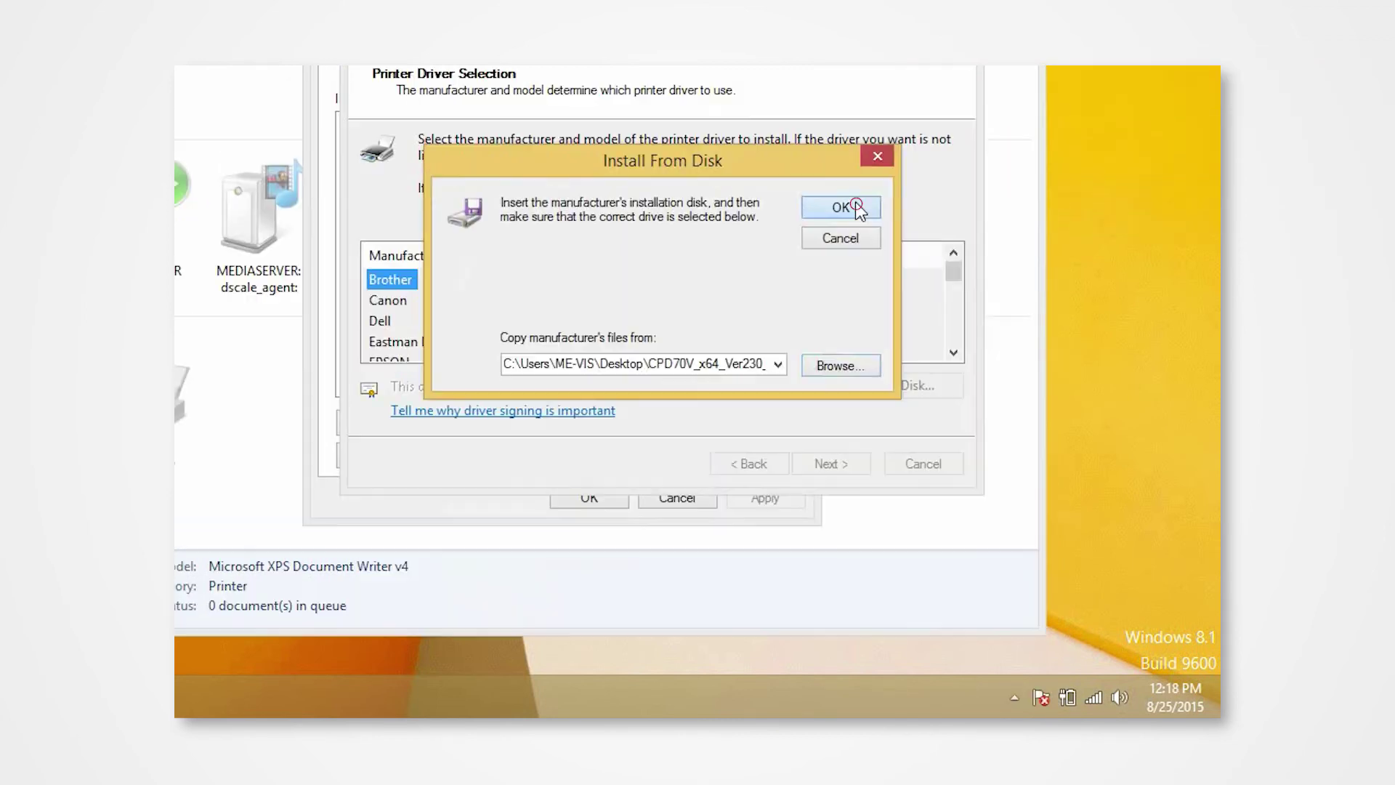
Step: Confirm the location and add the MITSUBISHI CP70D Series(USB) driver
click(849, 208)
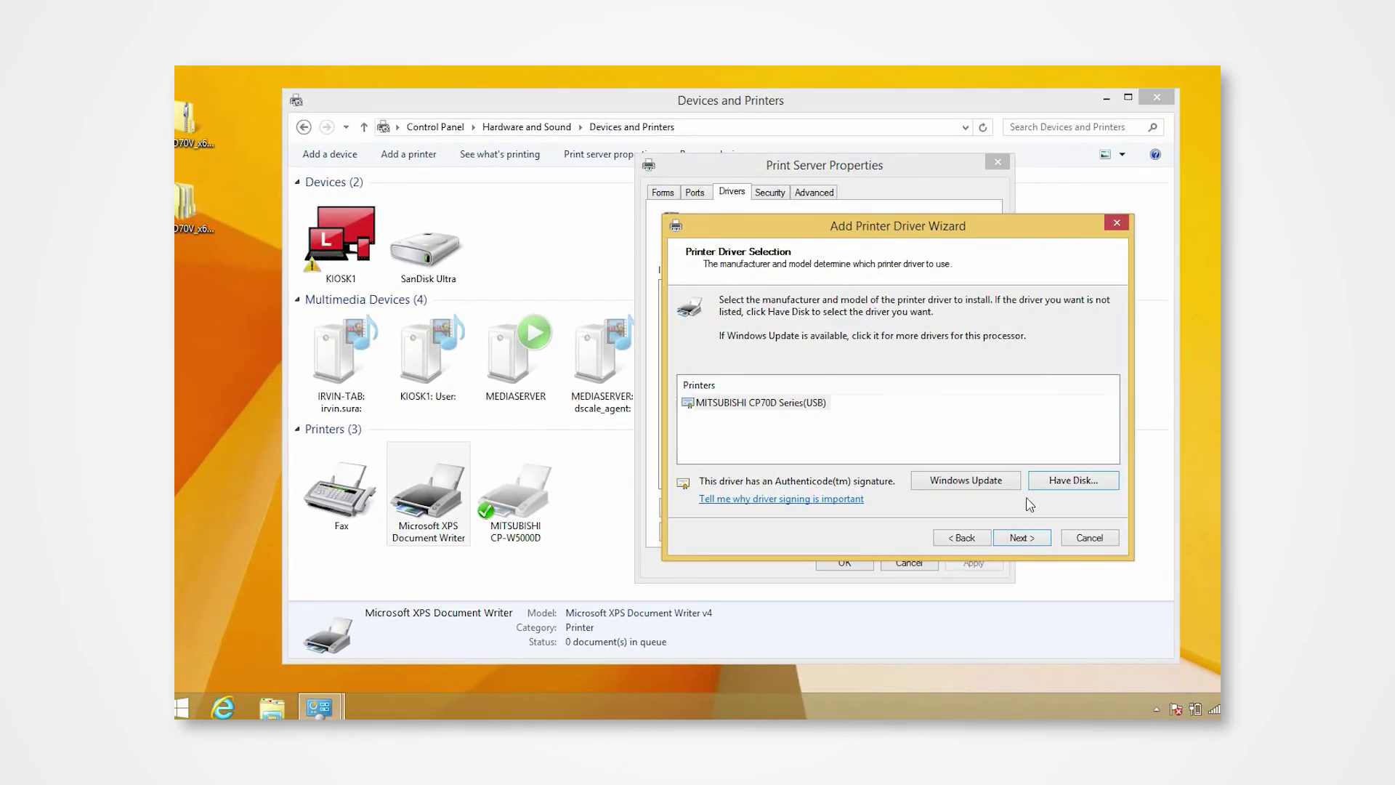
click(1021, 541)
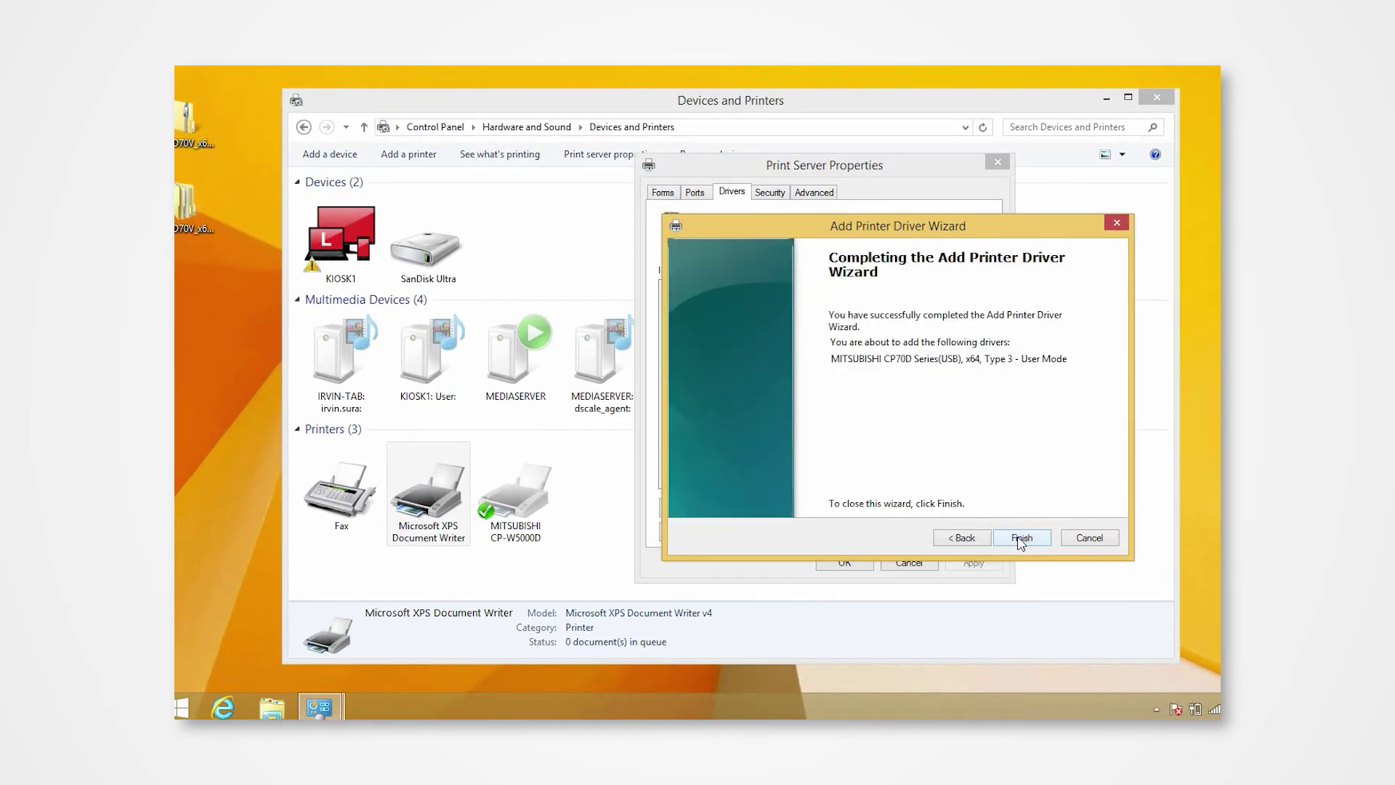
click(1020, 538)
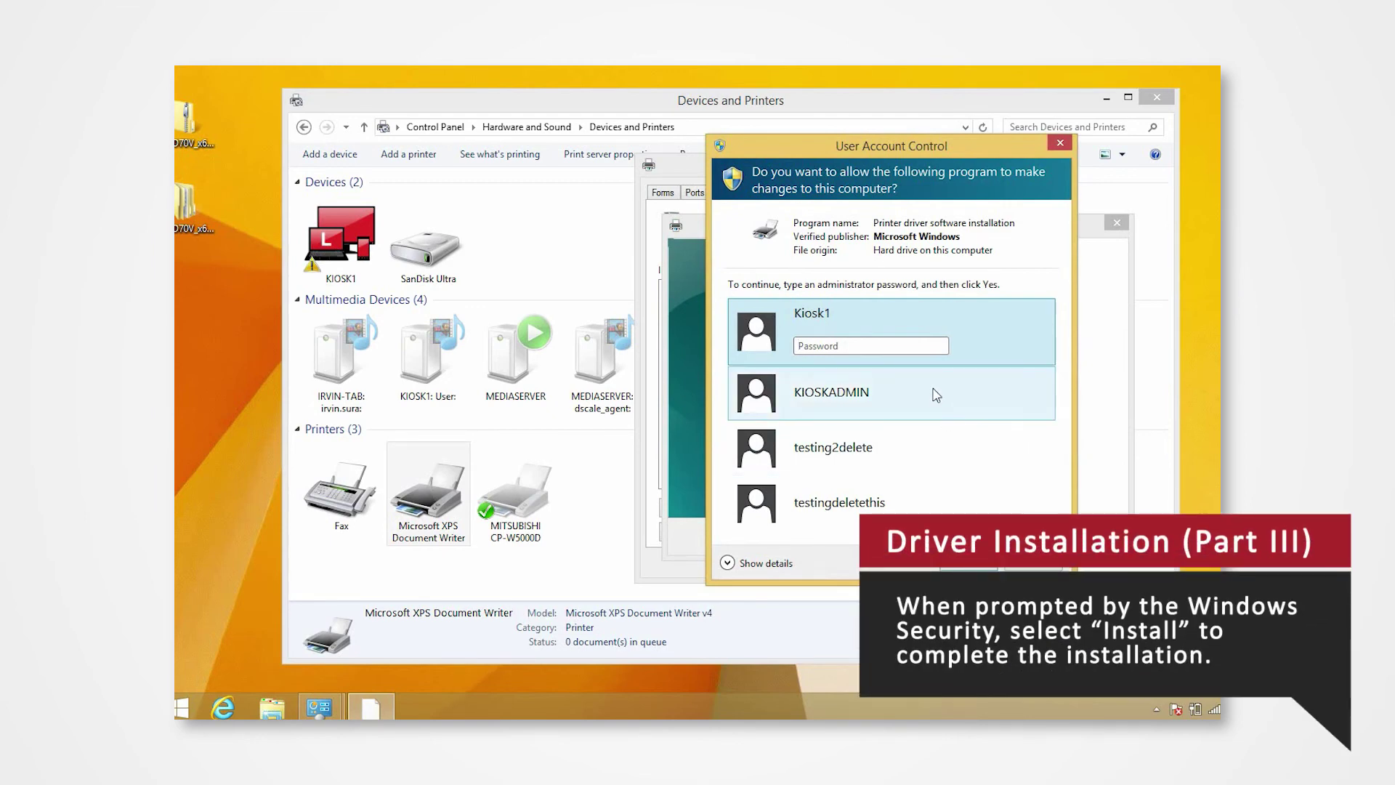
Step: Enter the administrator password and approve installing the MITSUBISHI printer driver software
click(913, 346)
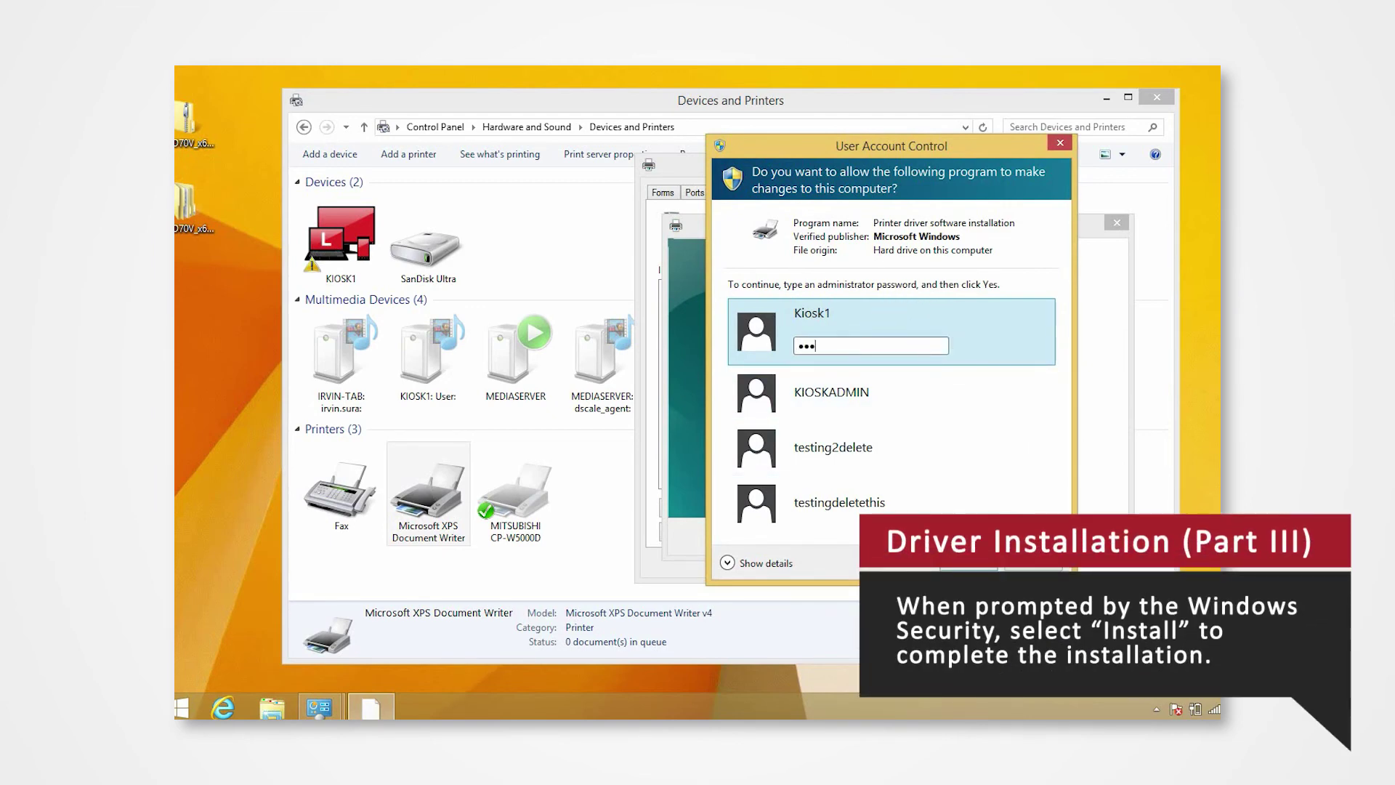
key(Return)
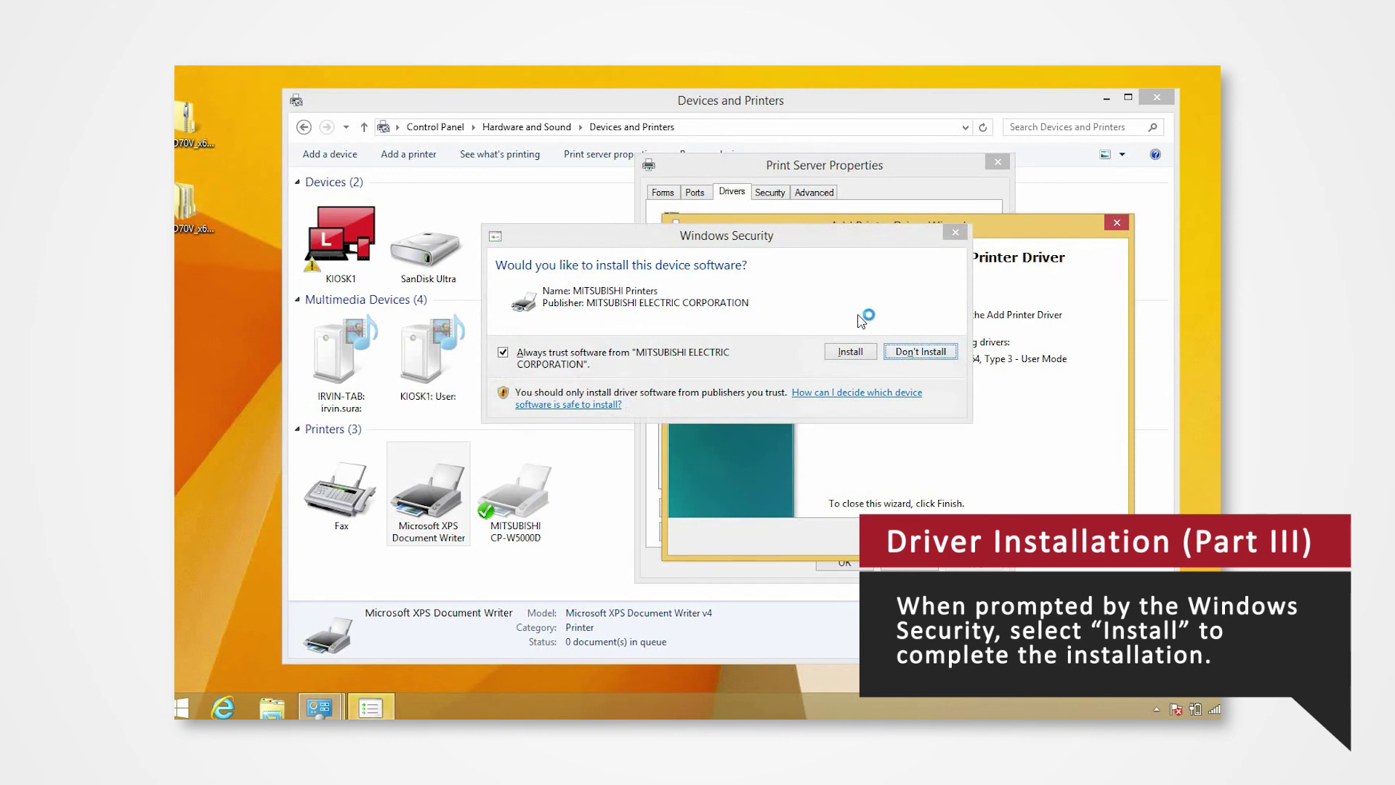
click(866, 354)
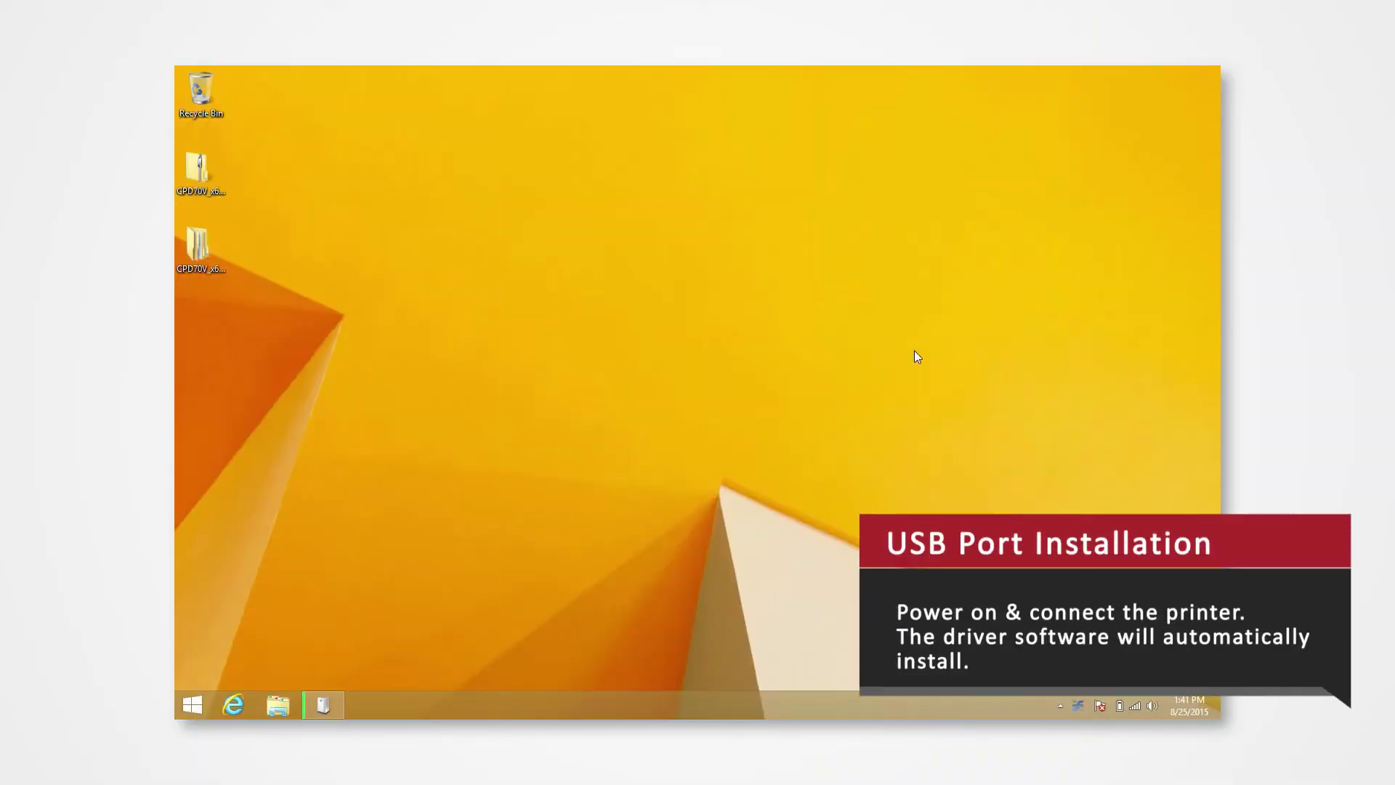
Step: Check the USB setup of MITSUBISHI CP70D Series(USB) and bring up its printer actions
click(321, 706)
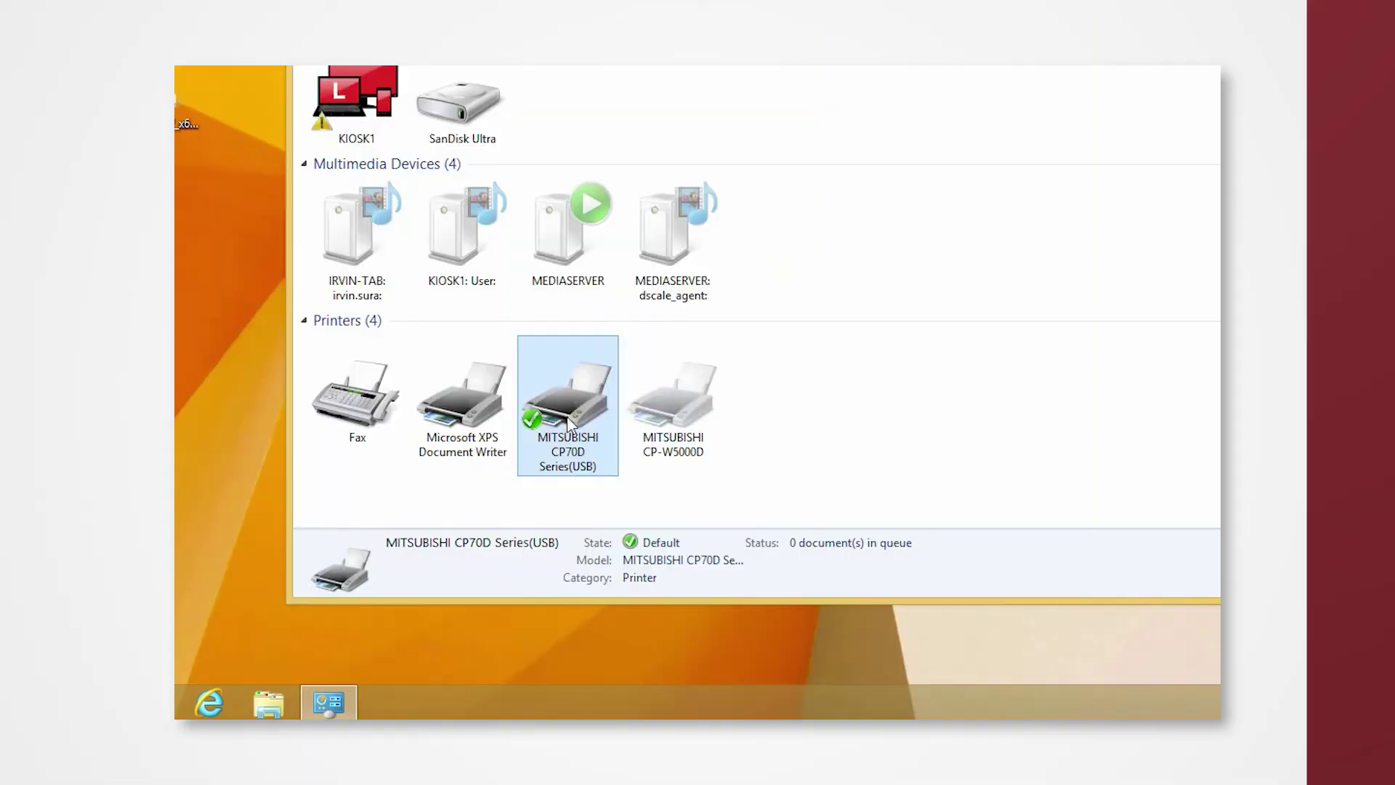
right_click(534, 401)
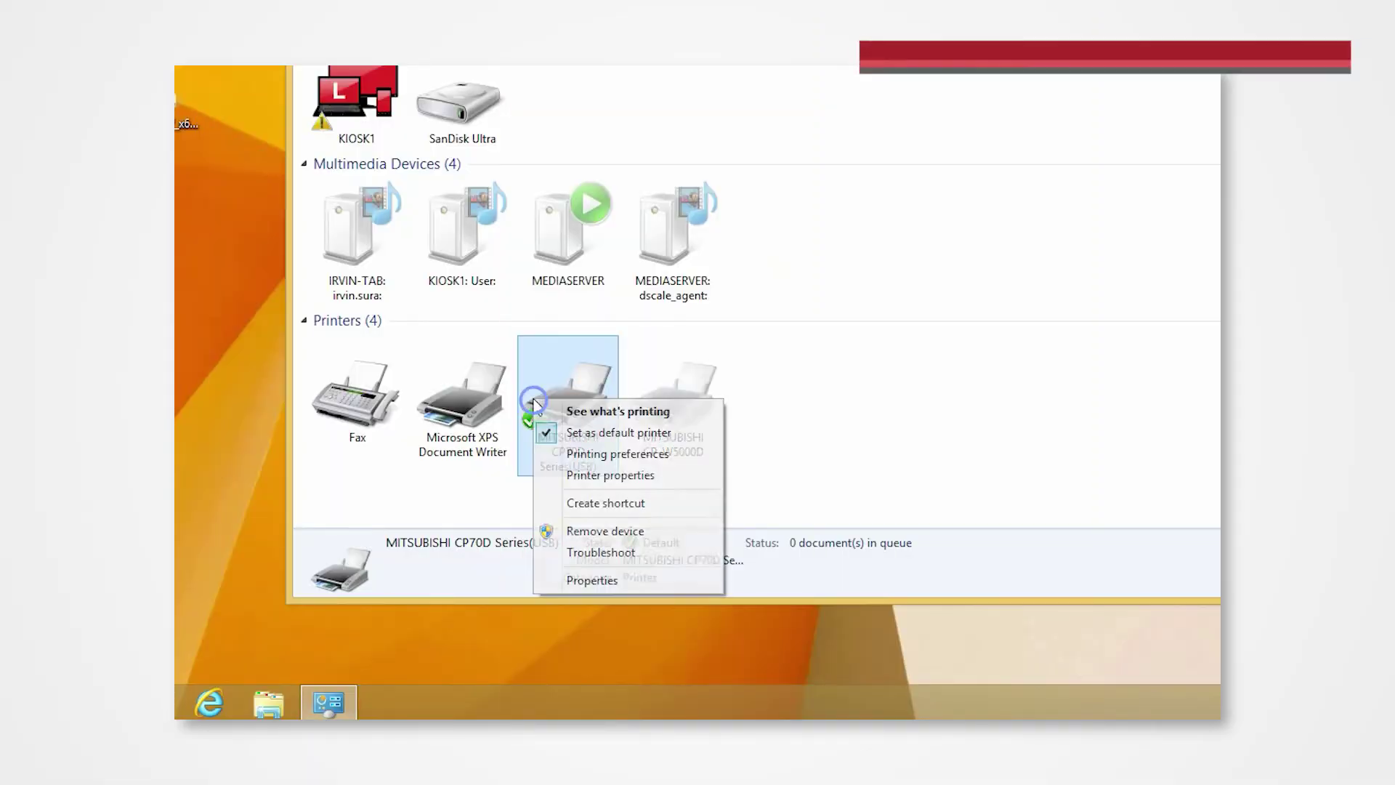
Step: Print a test page from the MITSUBISHI CP70D Series(USB) printer properties
click(651, 473)
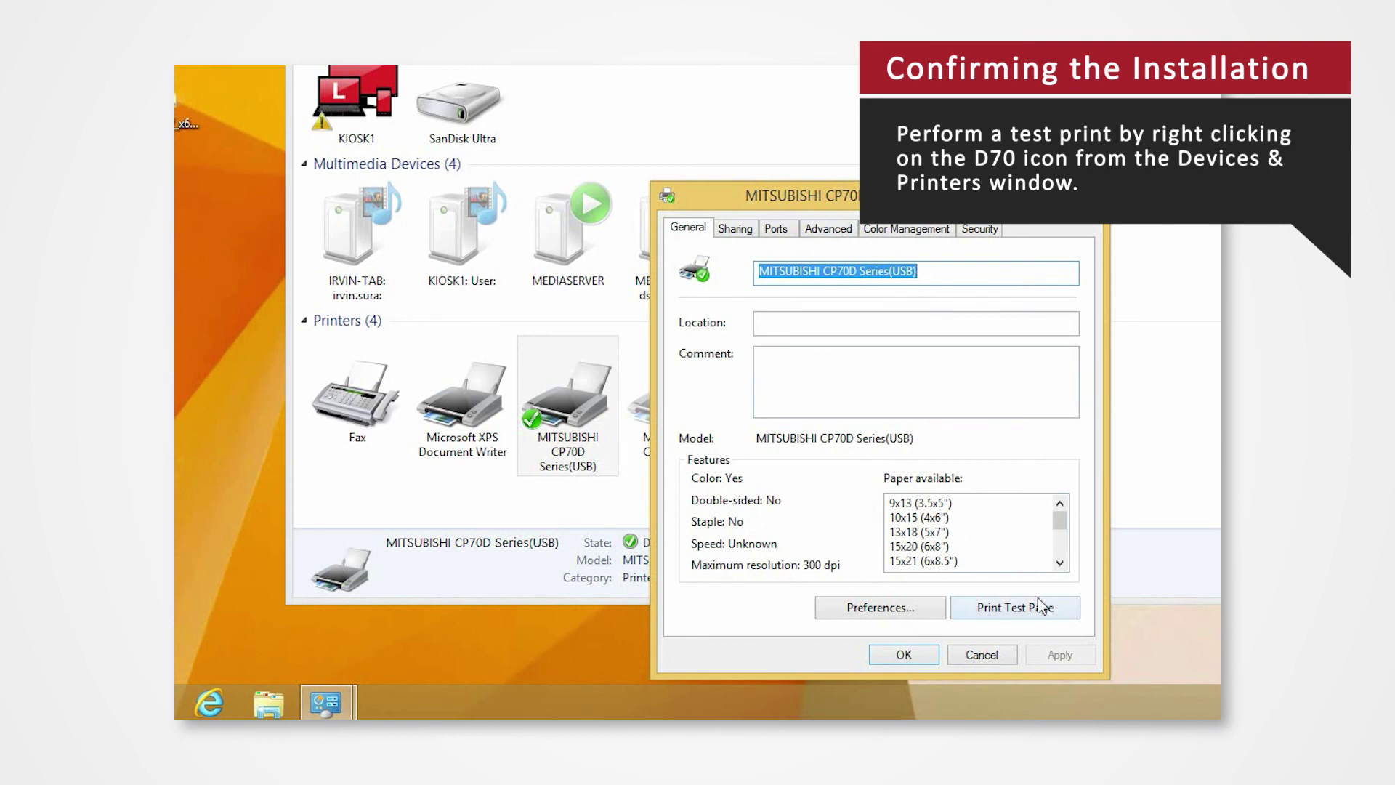
click(1039, 606)
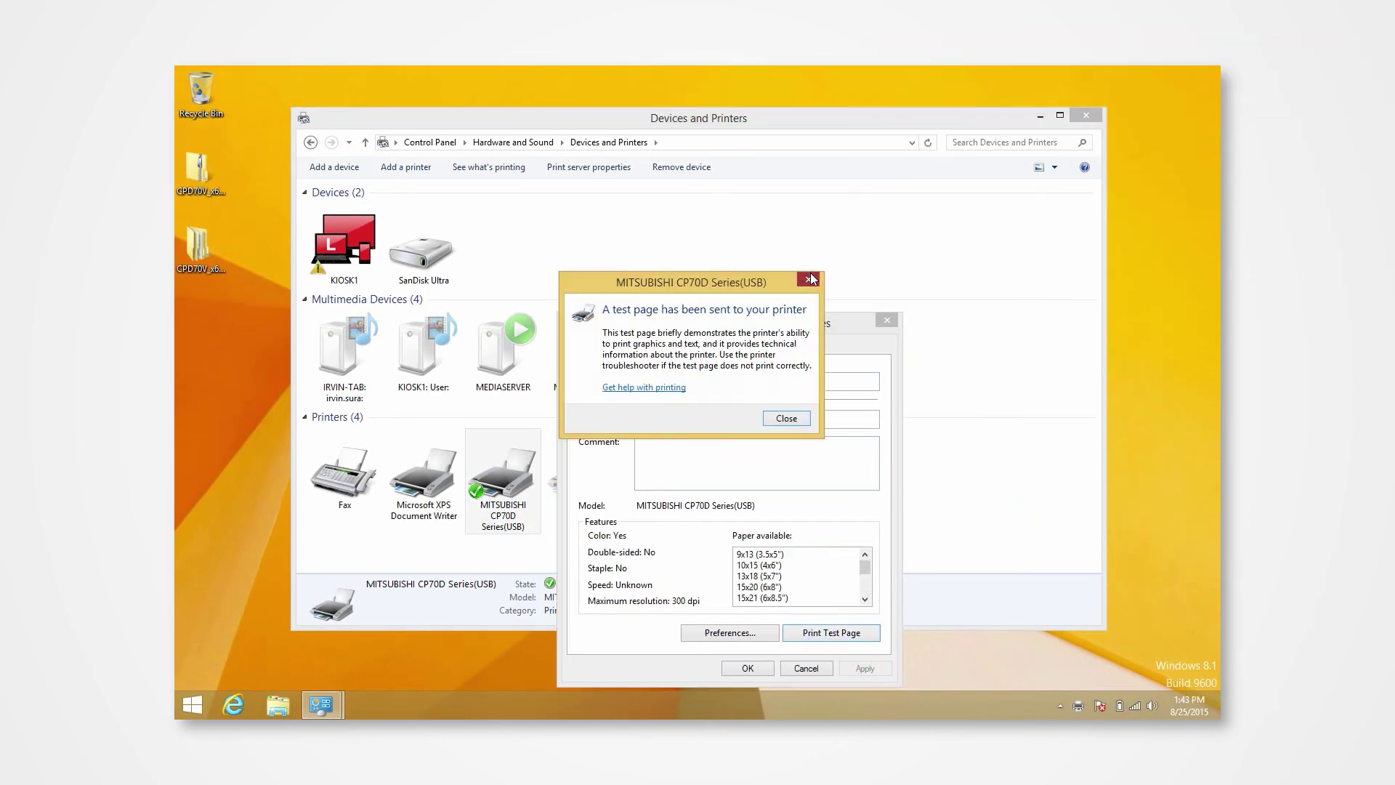